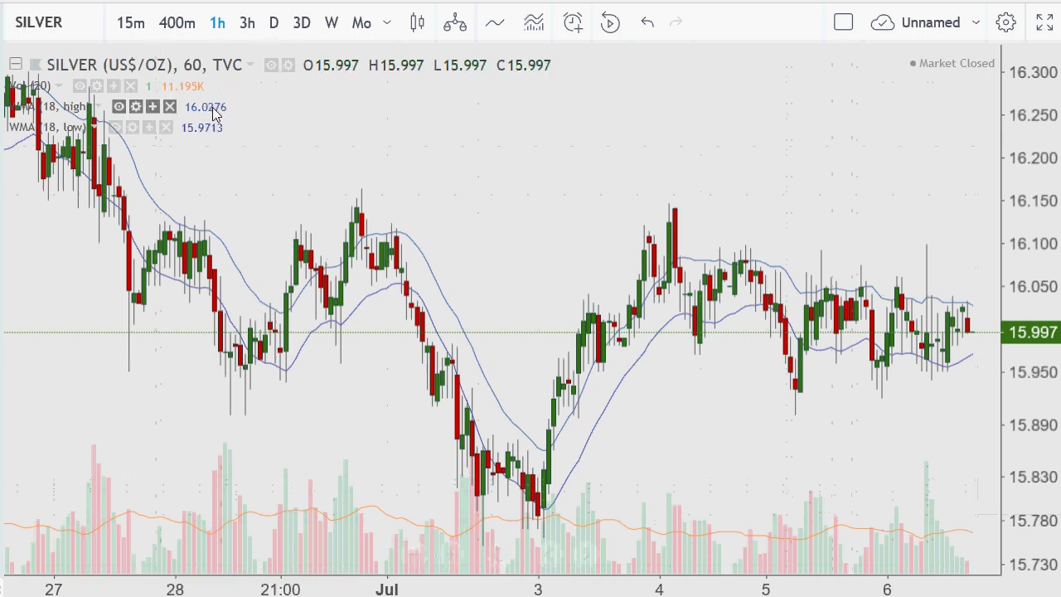
# Step the silver chart through daily, 3-hour and finally 400-minute candles.
pyautogui.click(274, 22)
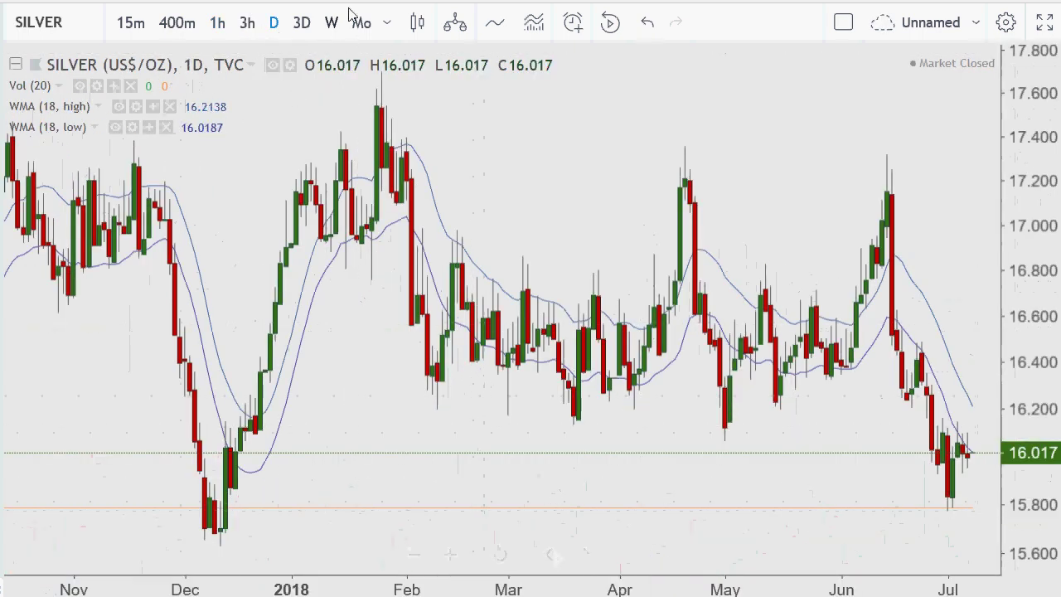
pyautogui.click(248, 24)
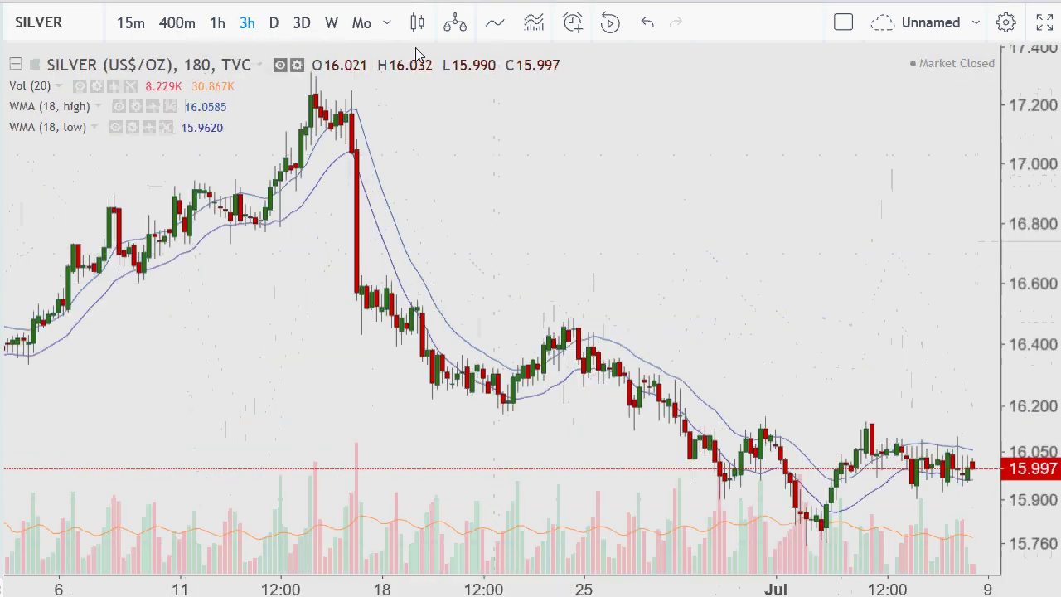
pyautogui.click(172, 23)
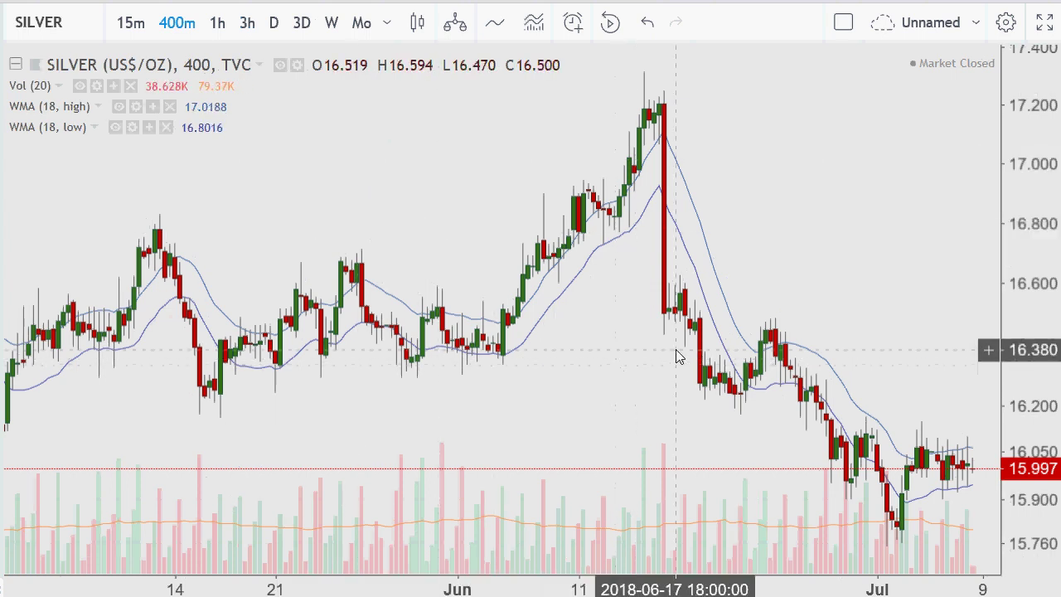
pyautogui.scroll(-5, 675, 356)
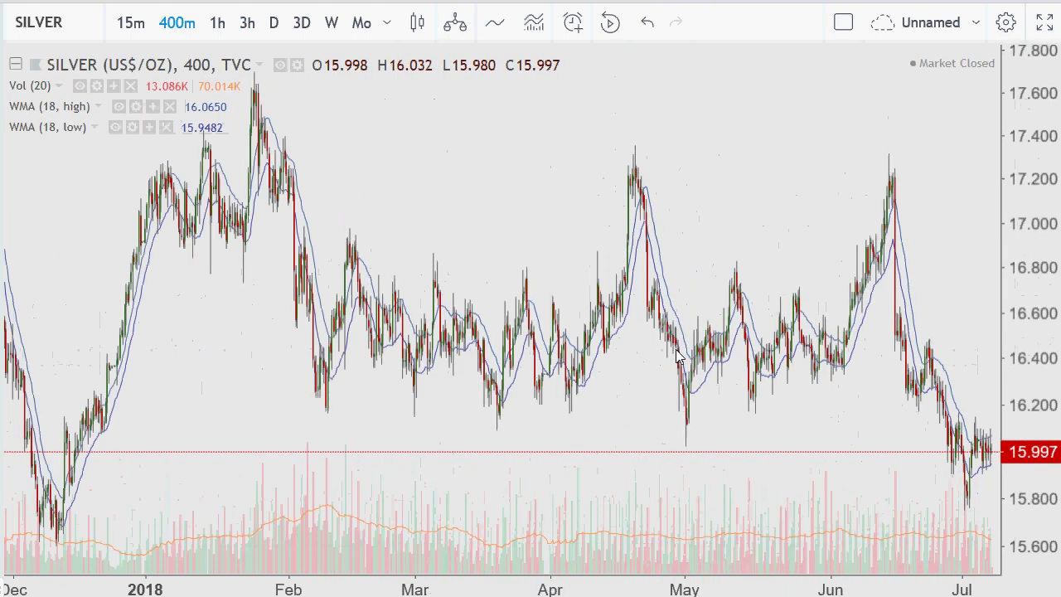
pyautogui.scroll(-4, 676, 356)
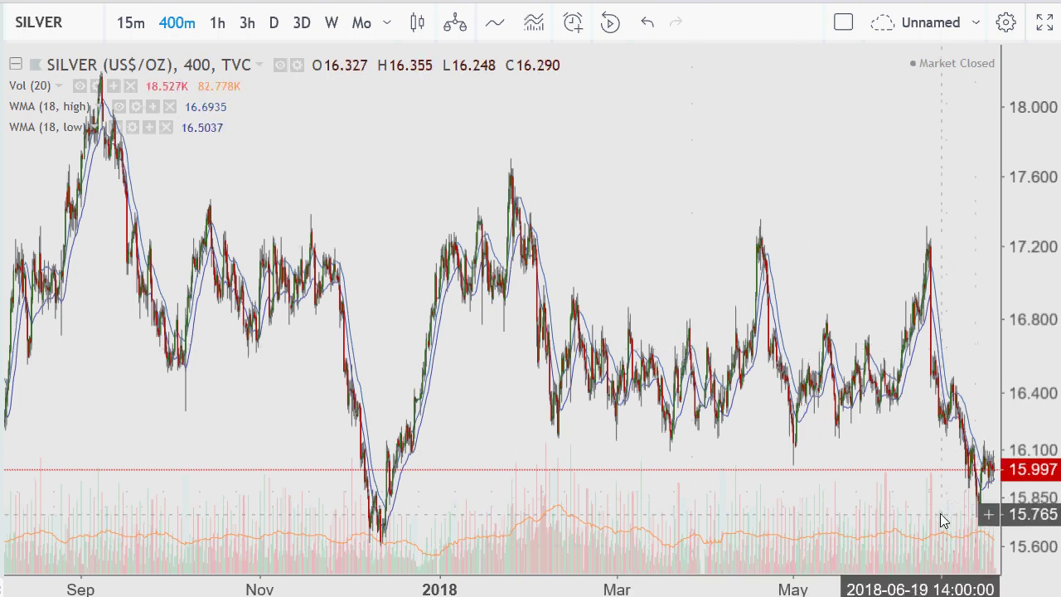
pyautogui.scroll(8, 941, 514)
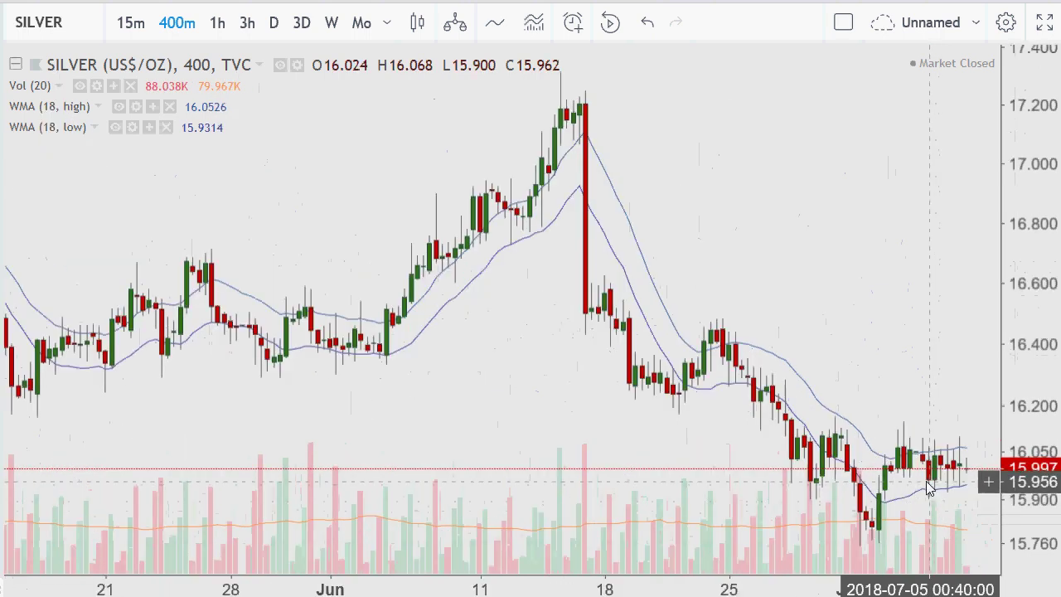
pyautogui.scroll(5, 929, 487)
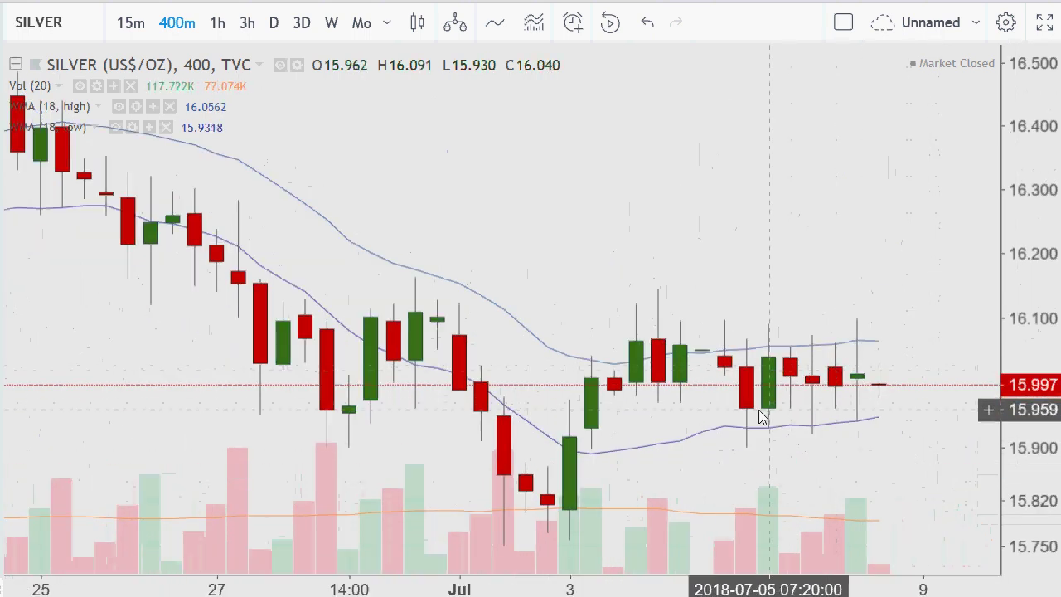
pyautogui.scroll(-5, 549, 412)
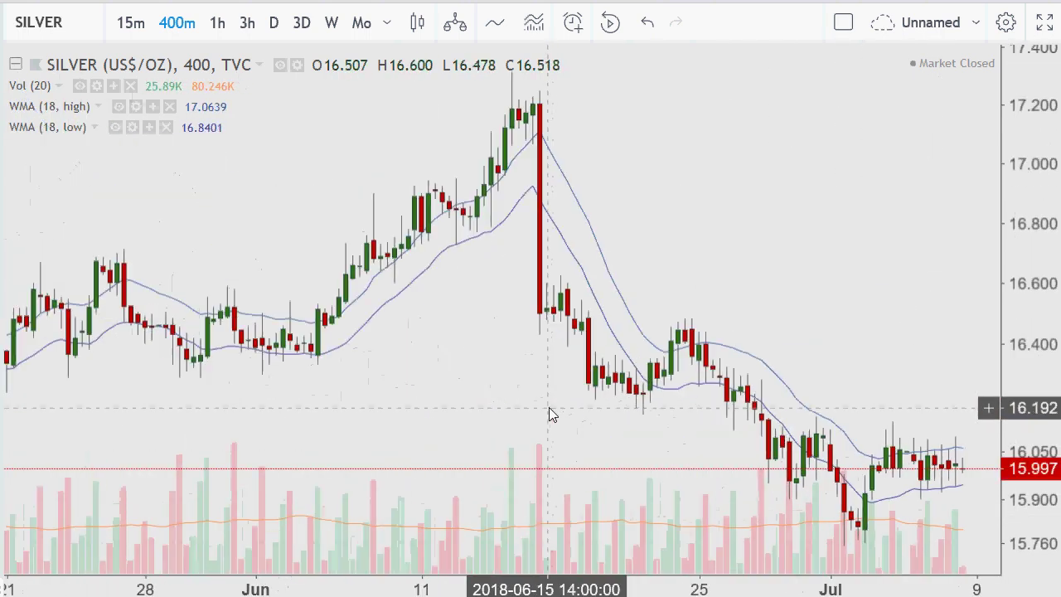
pyautogui.scroll(-3, 550, 410)
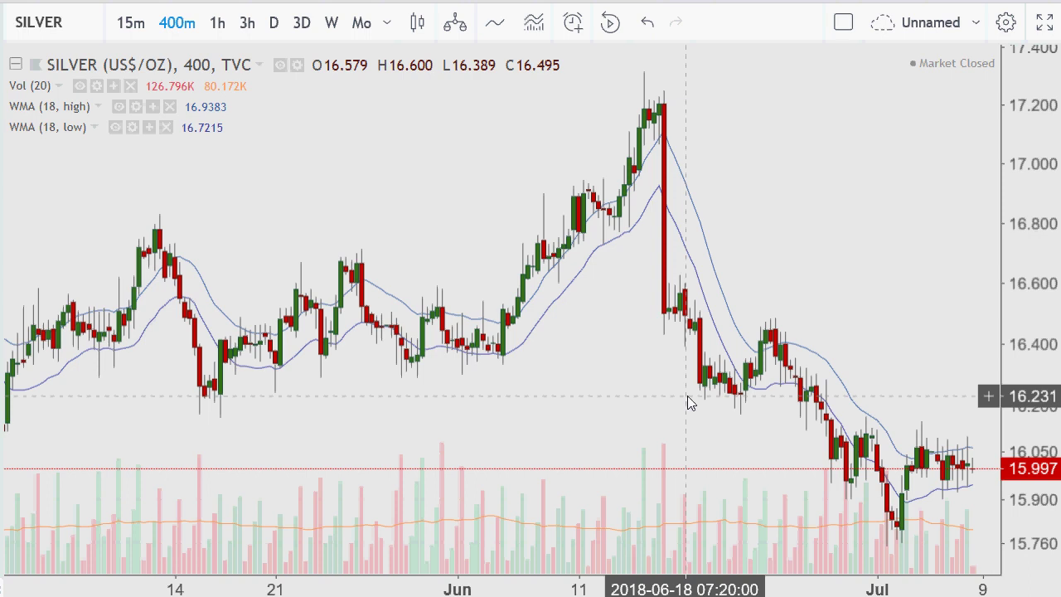
pyautogui.scroll(5, 734, 428)
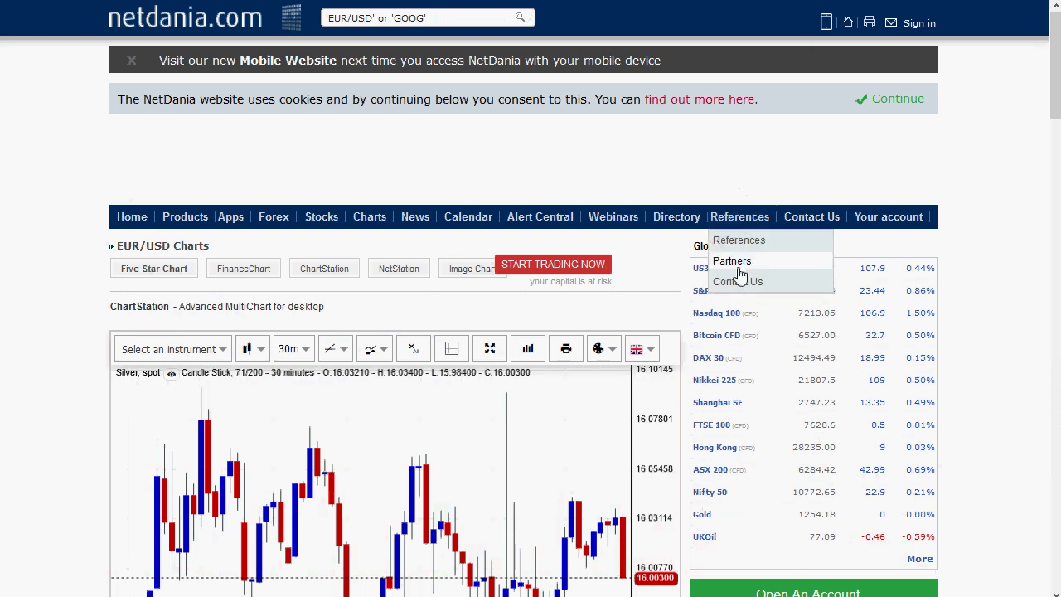
# Scroll down the NetDania charts page until the 30-minute chart toolbar and time axis show.
pyautogui.scroll(-2, 708, 373)
pyautogui.scroll(-1, 703, 423)
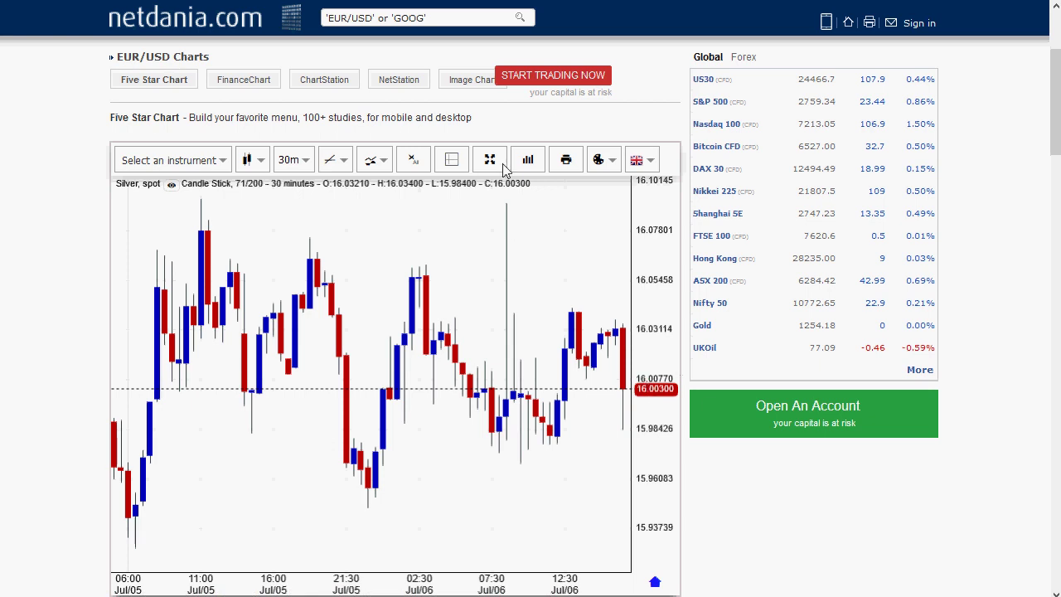
# Switch the silver chart to 4-hour candles with a volume pane, zoomed out to mid-June–early July.
pyautogui.click(527, 161)
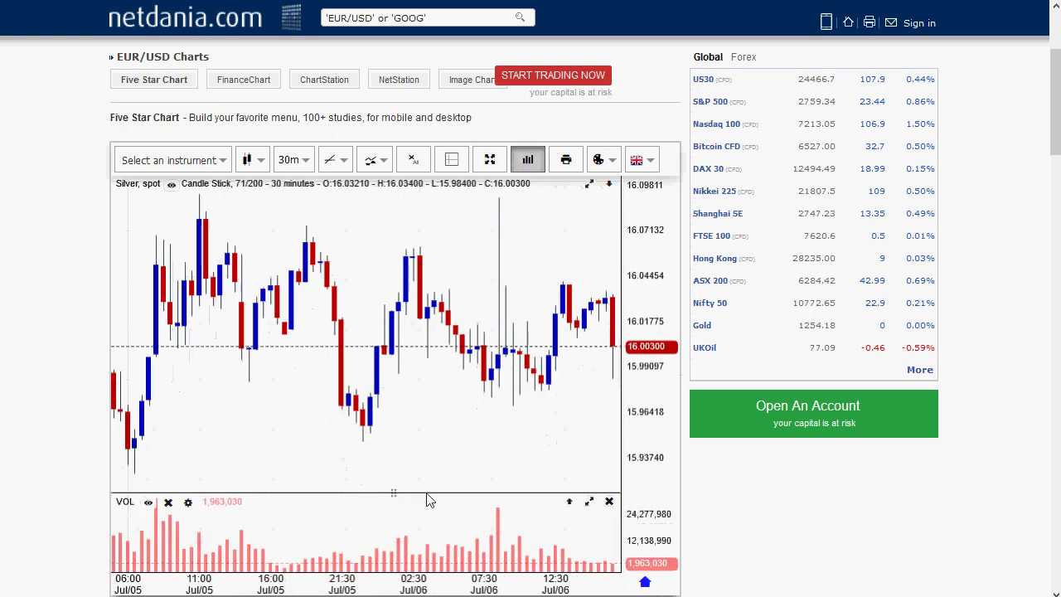
pyautogui.click(305, 162)
pyautogui.click(294, 233)
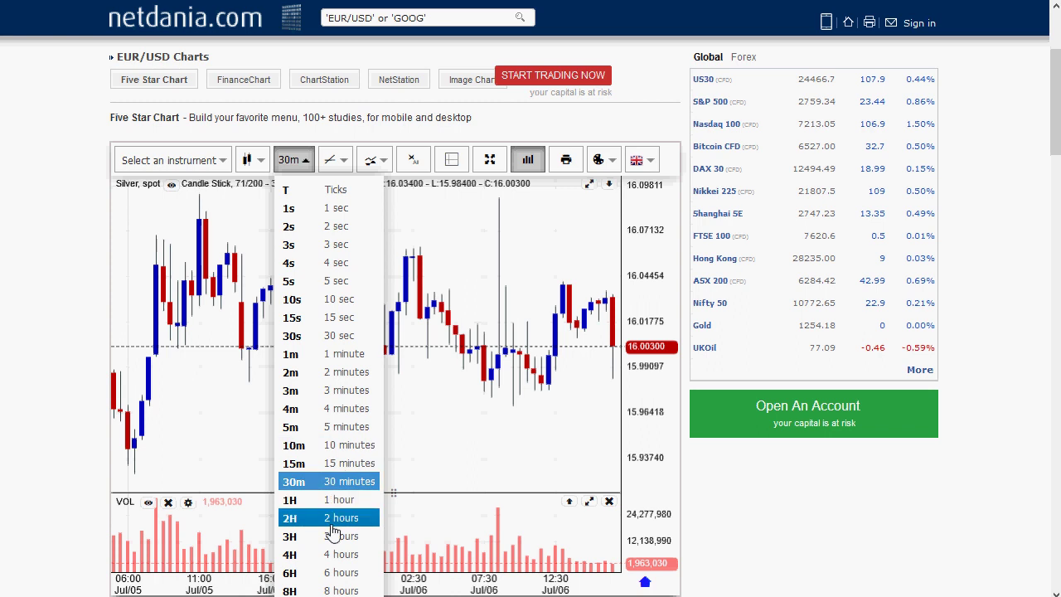
pyautogui.click(330, 555)
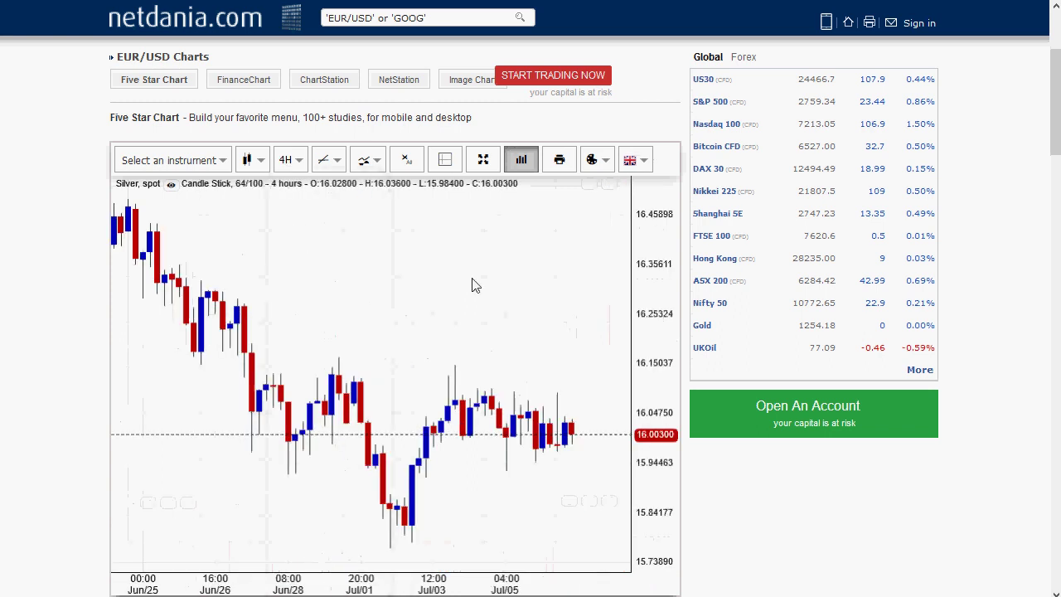
pyautogui.click(523, 161)
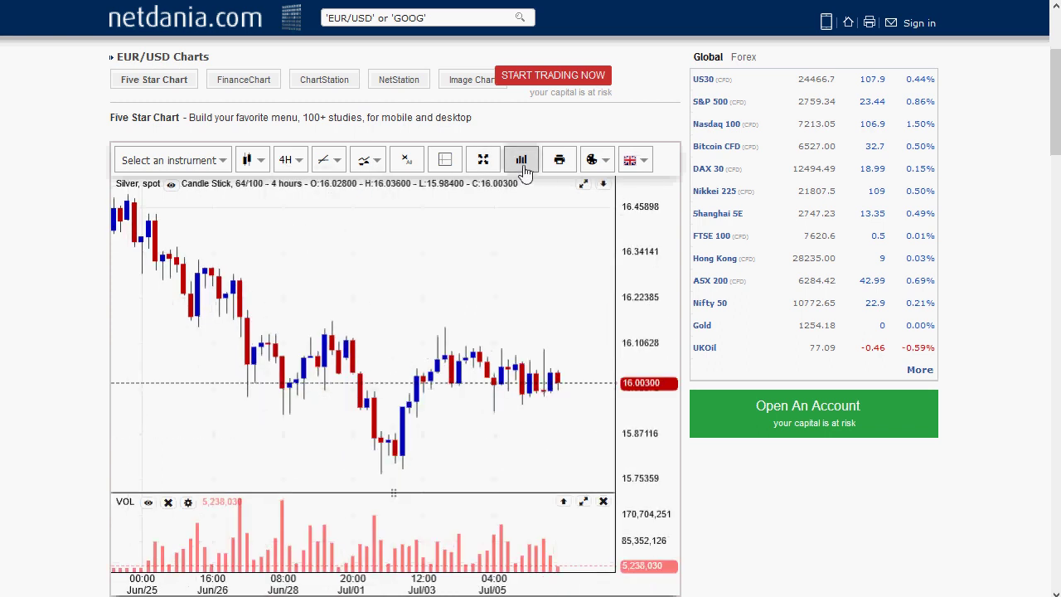
pyautogui.scroll(-3, 527, 337)
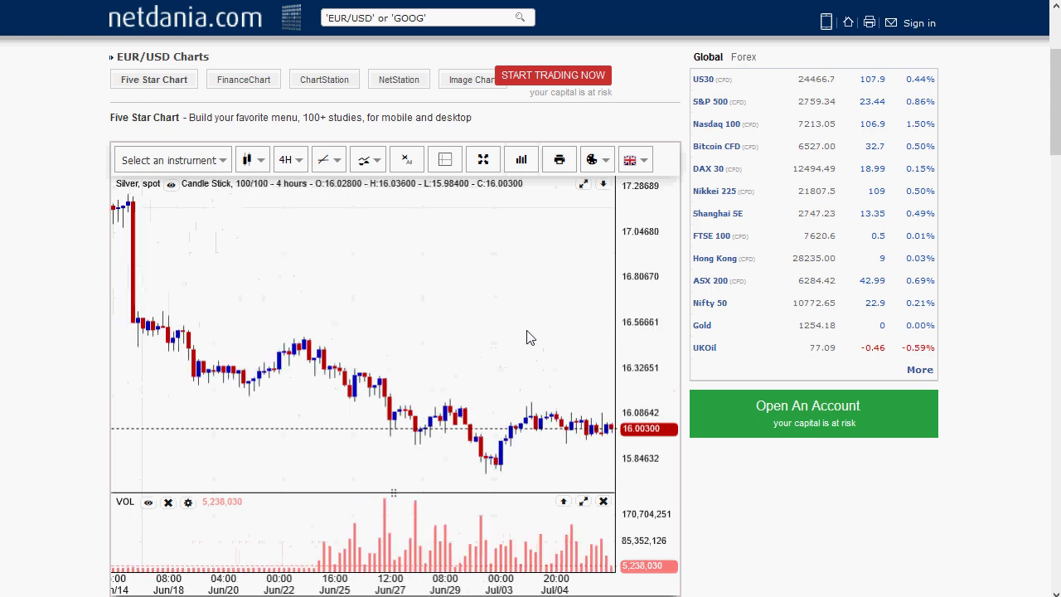
# Change the silver chart to 6-hour candles and zoom to show late May through early July.
pyautogui.click(300, 162)
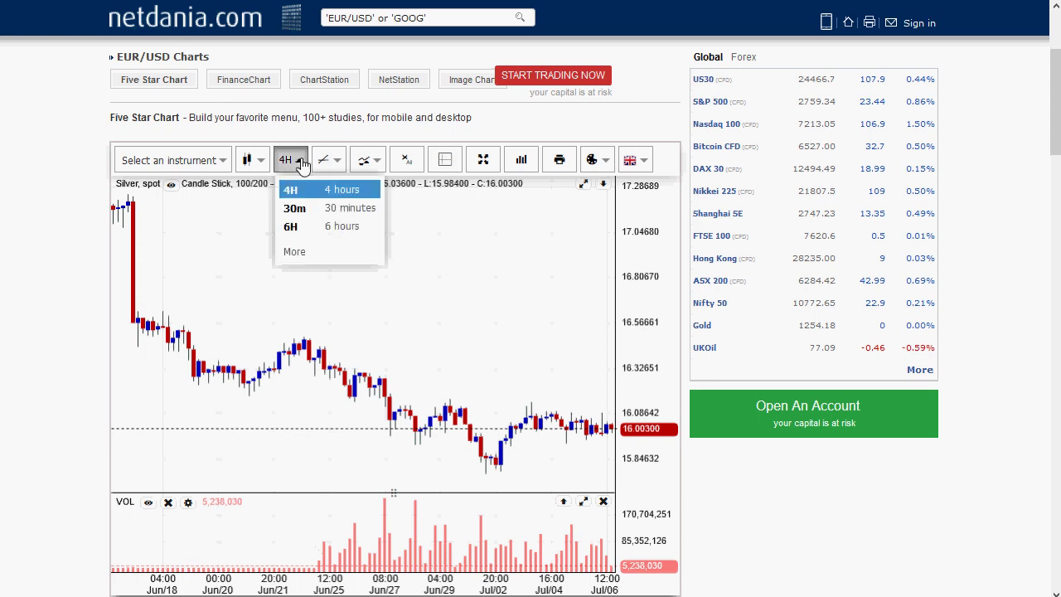
pyautogui.click(308, 229)
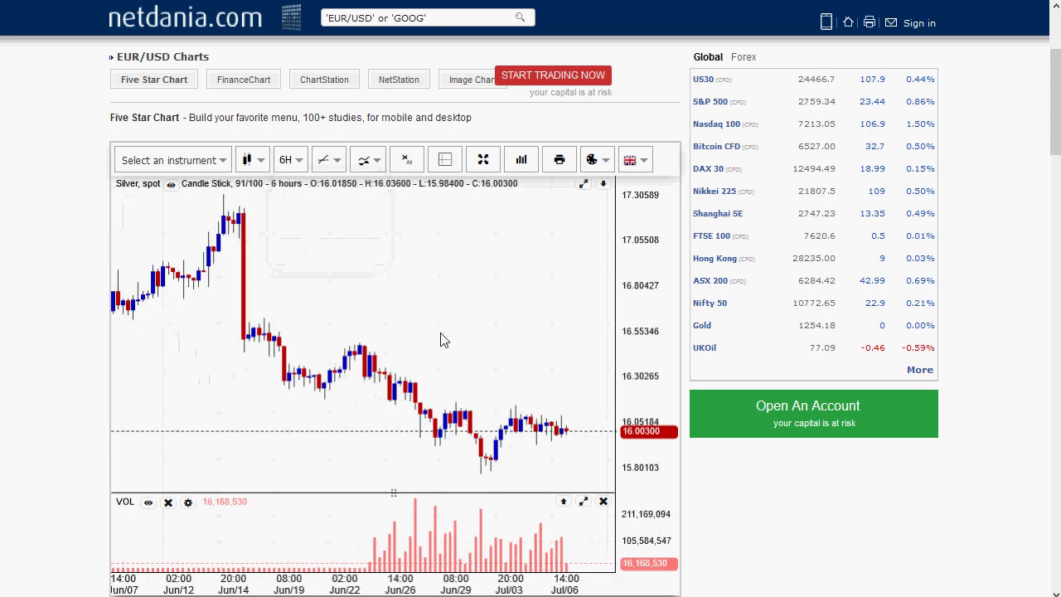
pyautogui.scroll(-3, 442, 340)
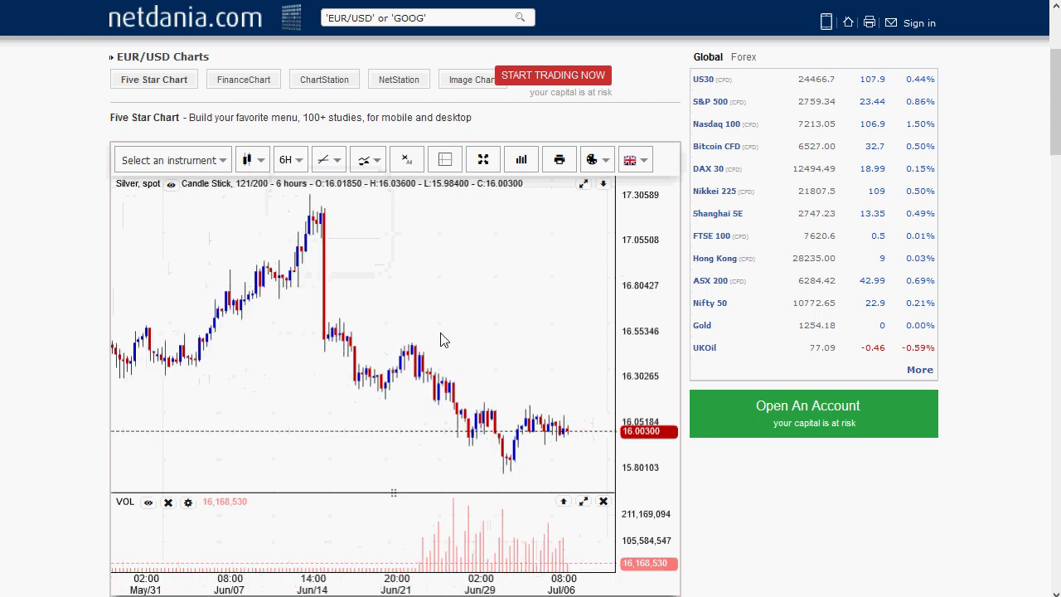
pyautogui.scroll(1, 442, 339)
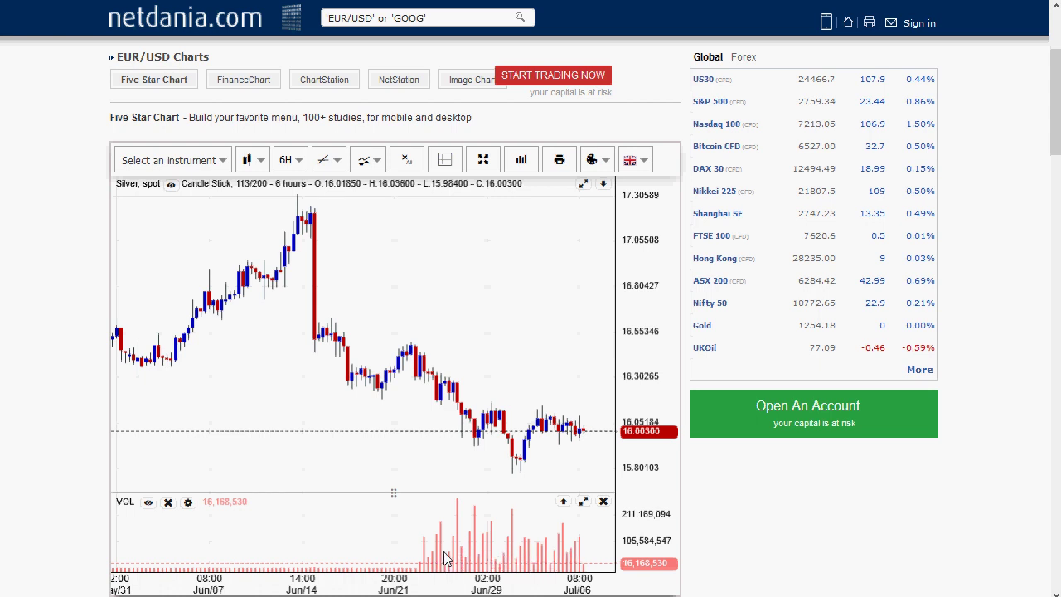
pyautogui.moveTo(292, 348); pyautogui.dragTo(427, 336)
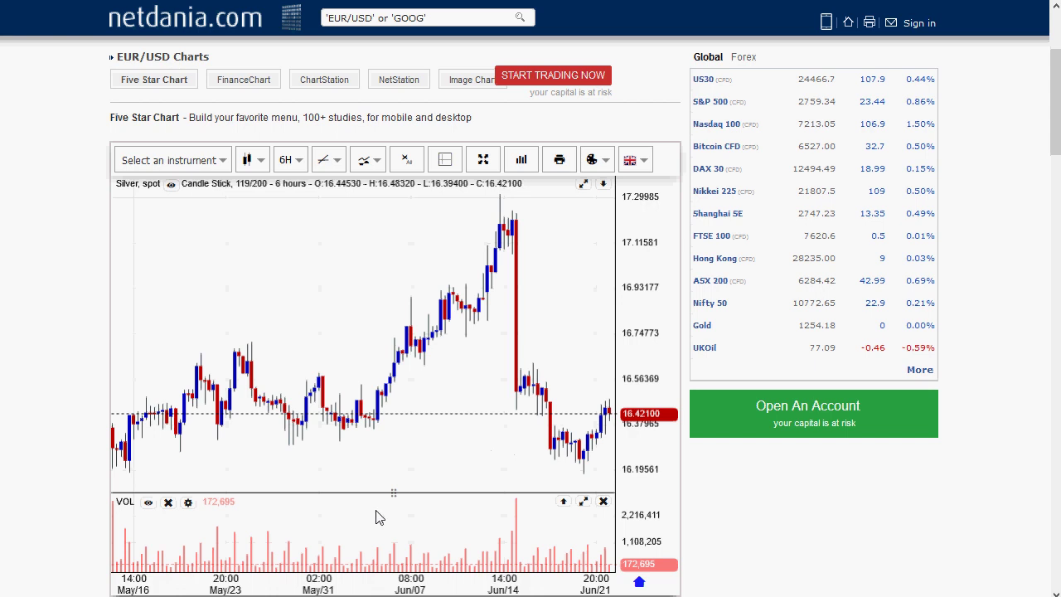
pyautogui.moveTo(484, 334); pyautogui.dragTo(321, 379)
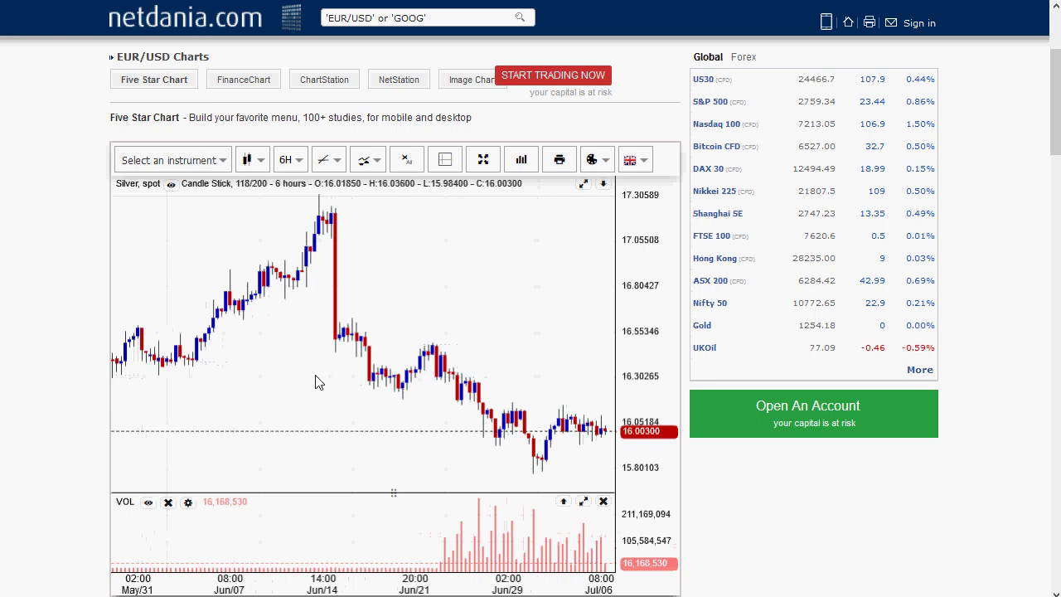
# Switch the NetDania silver chart to daily candles.
pyautogui.click(292, 161)
pyautogui.click(294, 251)
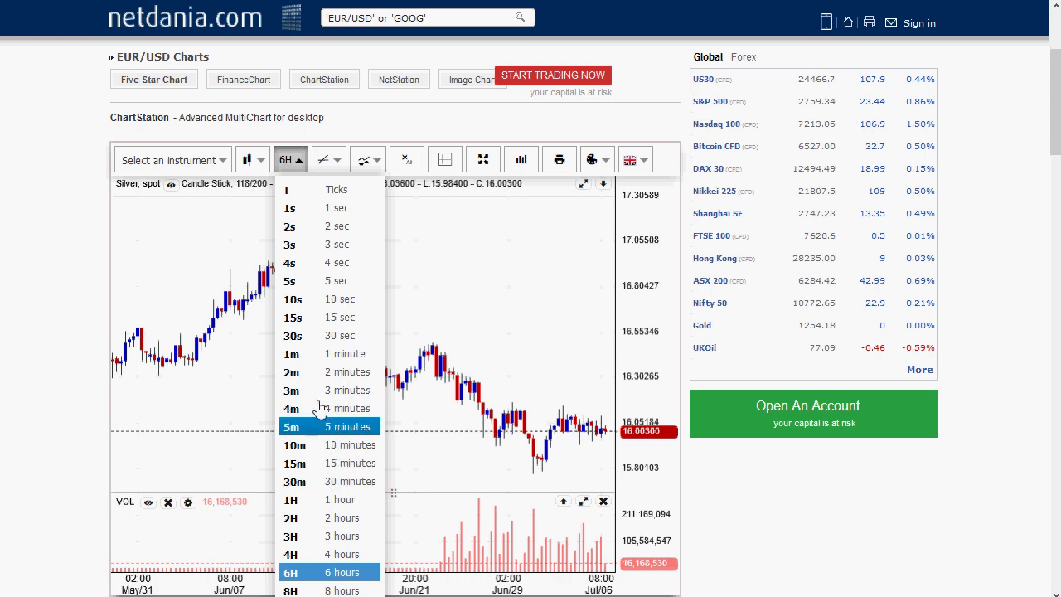
pyautogui.scroll(-2, 314, 336)
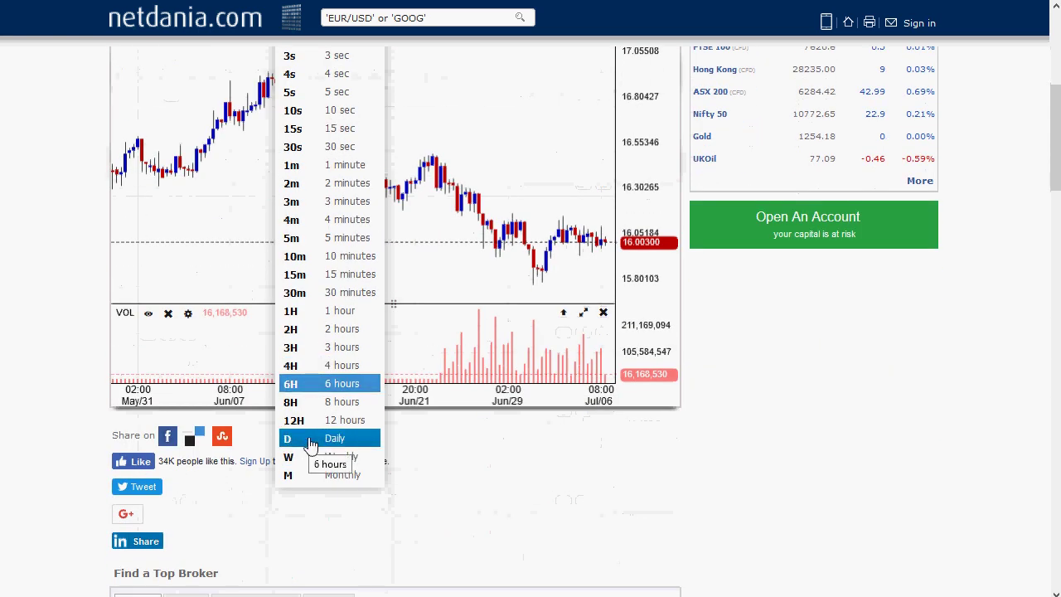
pyautogui.click(310, 440)
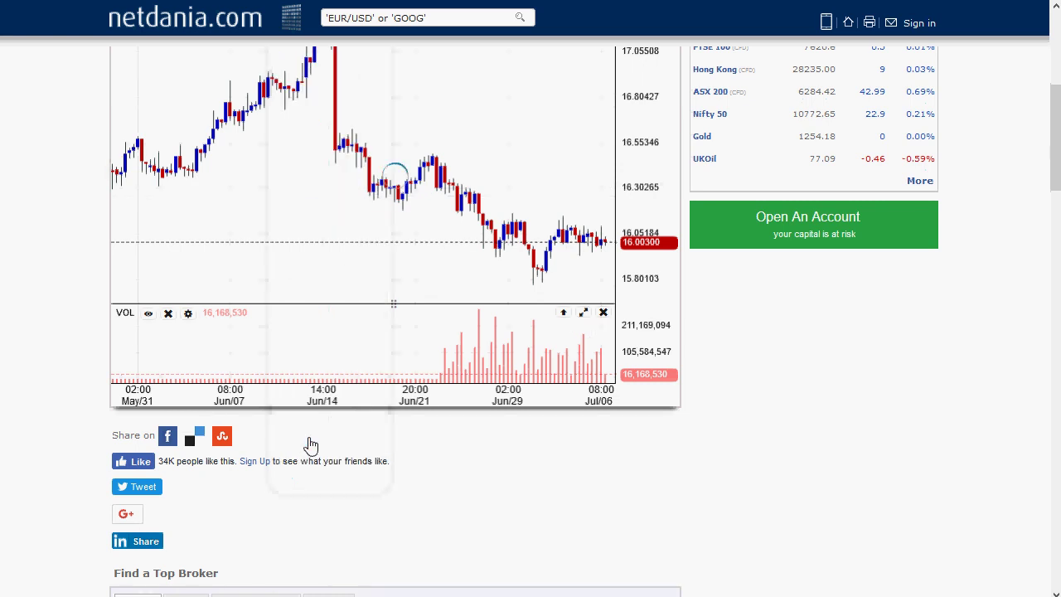
pyautogui.scroll(2, 811, 409)
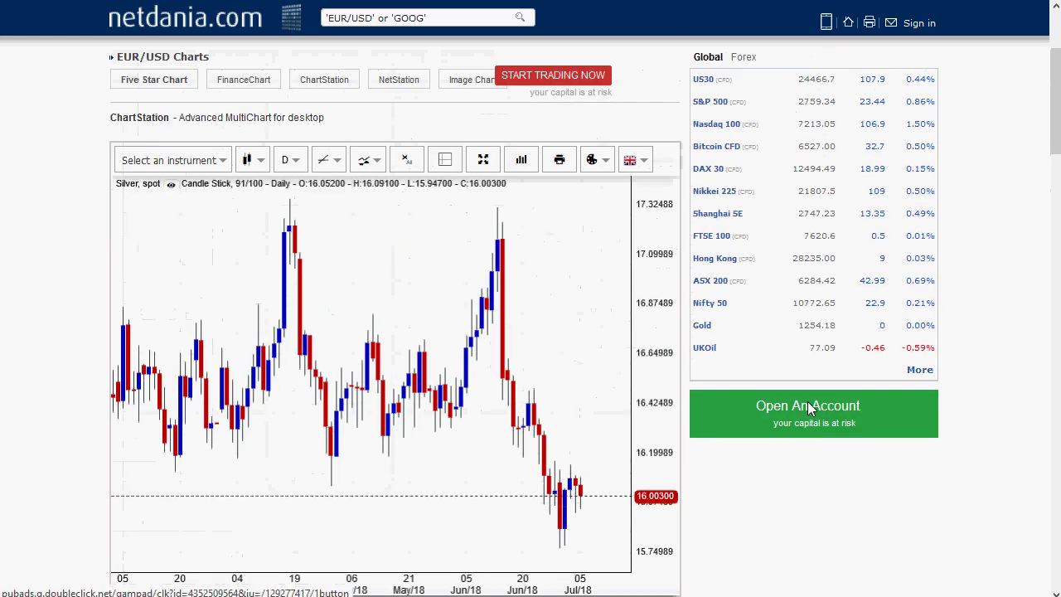
pyautogui.scroll(-4, 481, 369)
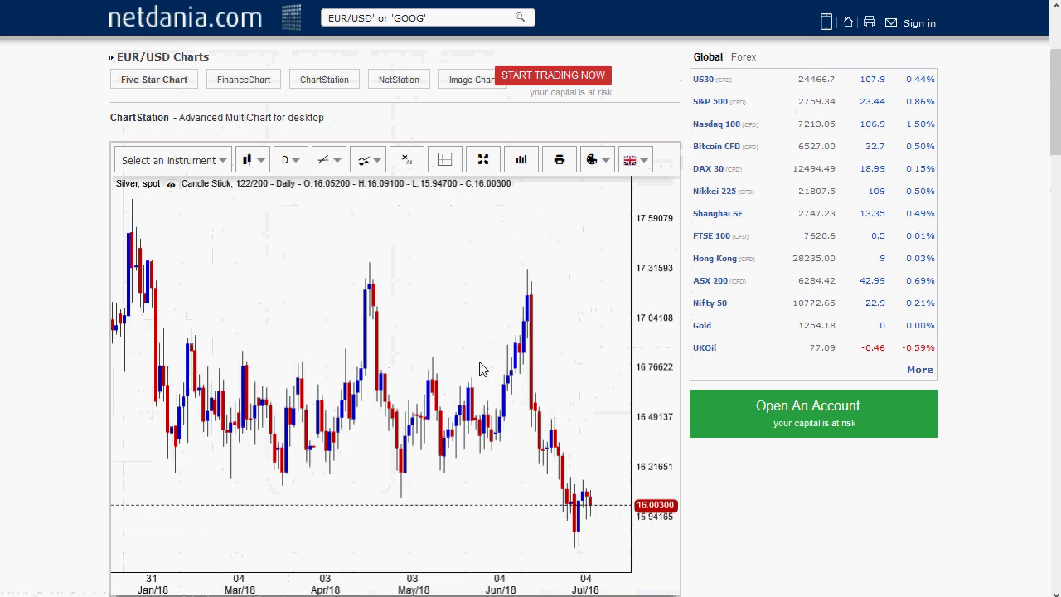
# Add a volume pane and zoom out, panning so the daily chart ends at Jul/18.
pyautogui.click(528, 162)
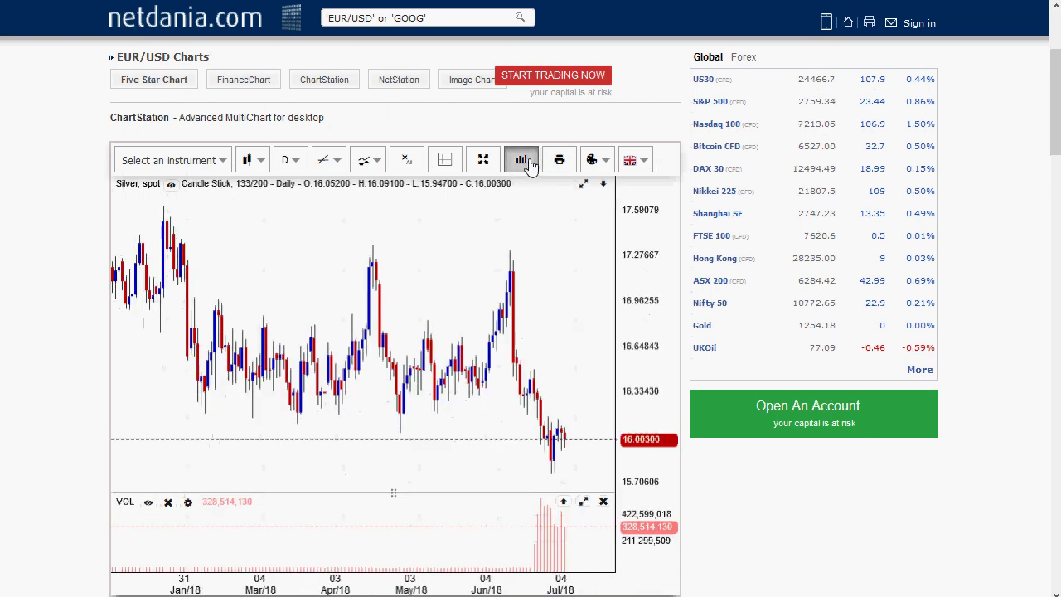
pyautogui.scroll(-3, 405, 361)
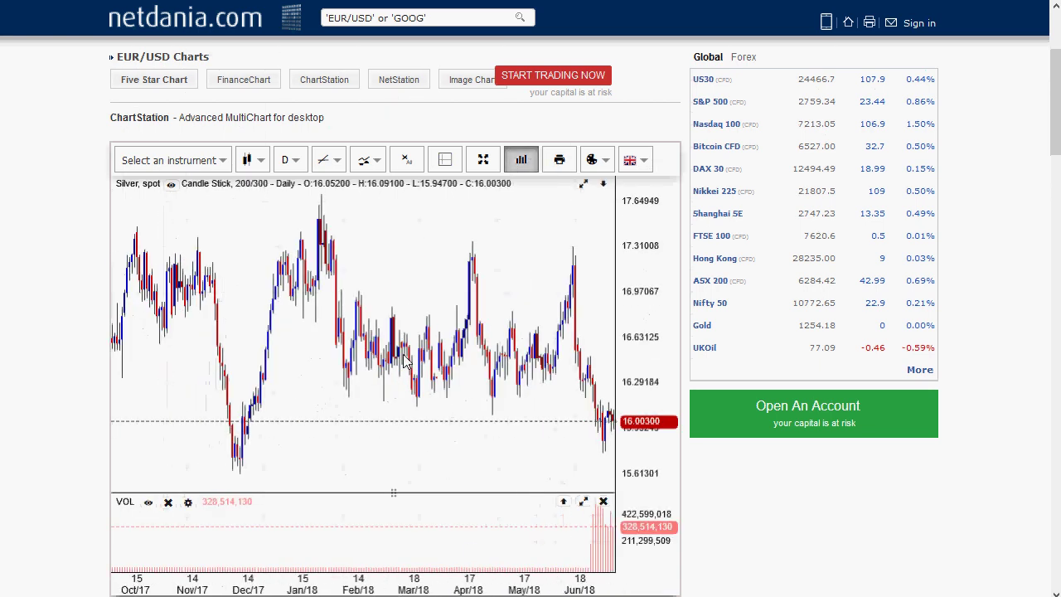
pyautogui.scroll(-2, 405, 361)
pyautogui.scroll(-2, 406, 361)
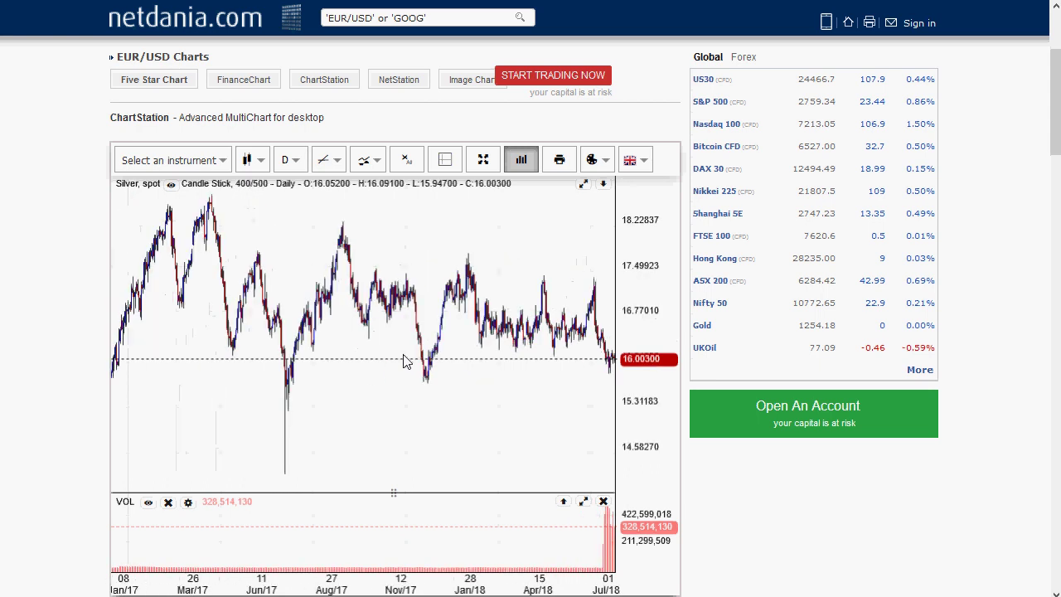
pyautogui.scroll(1, 405, 361)
pyautogui.moveTo(405, 361); pyautogui.dragTo(379, 335)
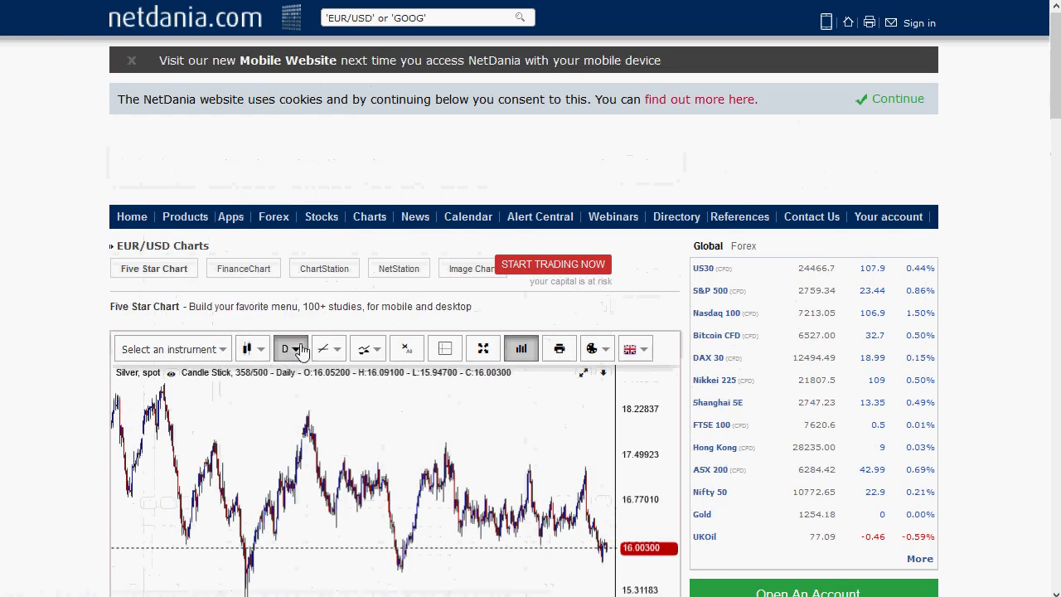
# Switch to monthly candles with a volume pane, zoomed out to cover about 2010–2018.
pyautogui.click(287, 348)
pyautogui.click(315, 458)
pyautogui.scroll(-5, 365, 406)
pyautogui.click(348, 383)
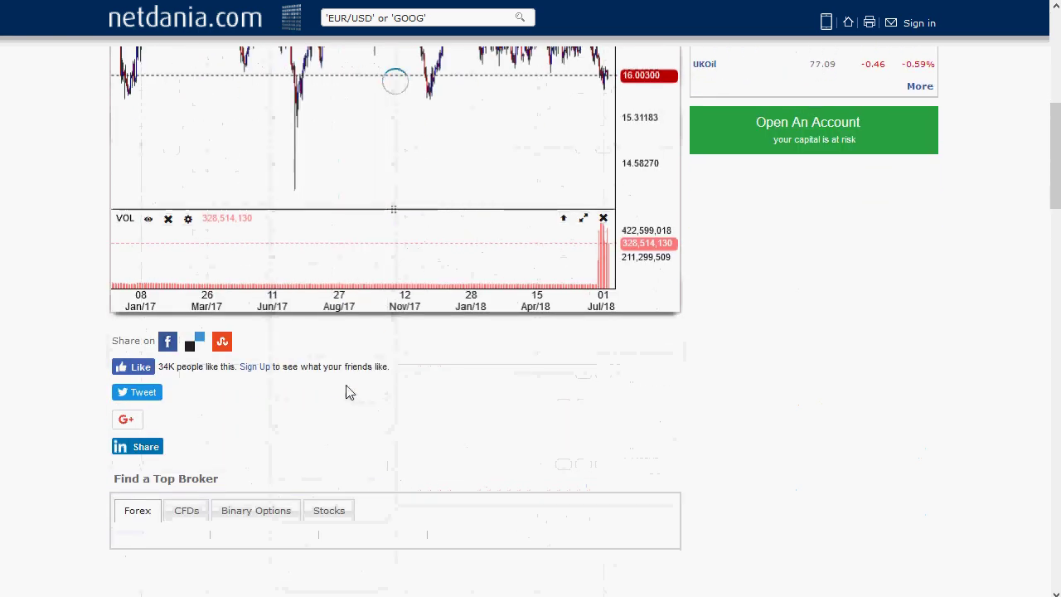
pyautogui.scroll(3, 744, 426)
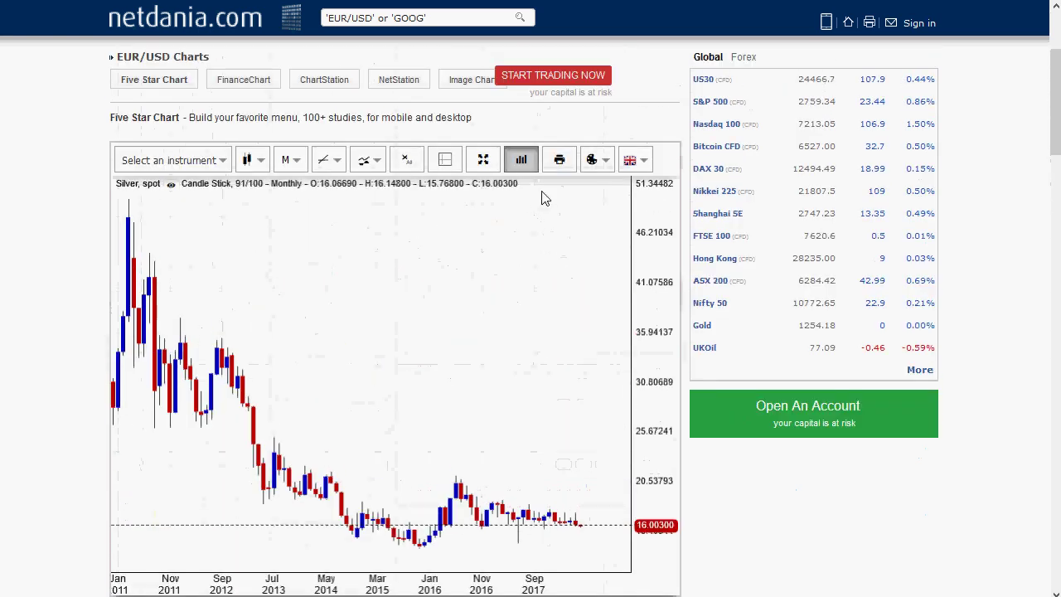
pyautogui.click(521, 159)
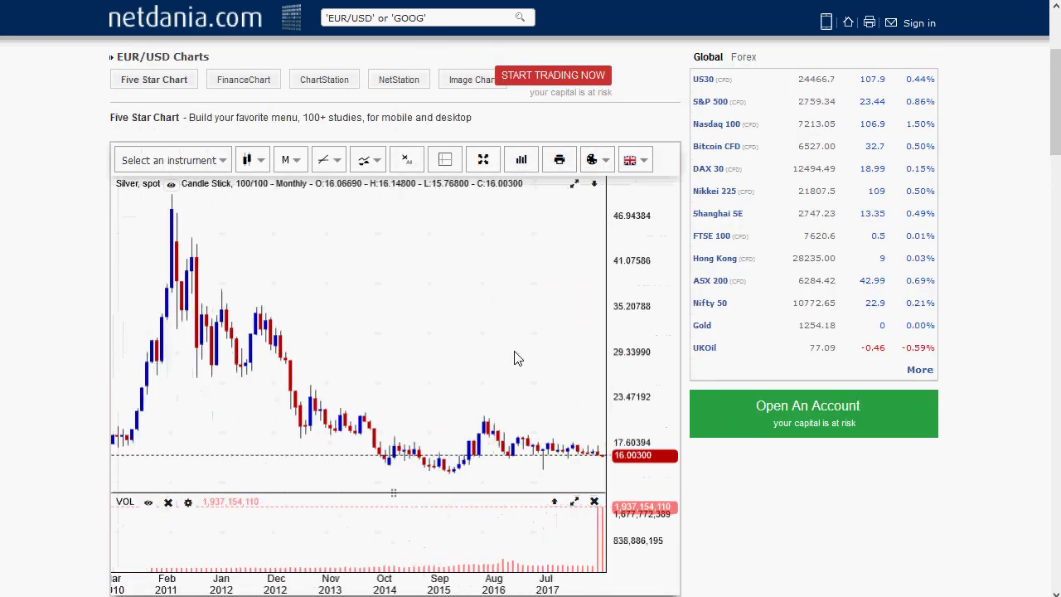
pyautogui.scroll(-2, 514, 358)
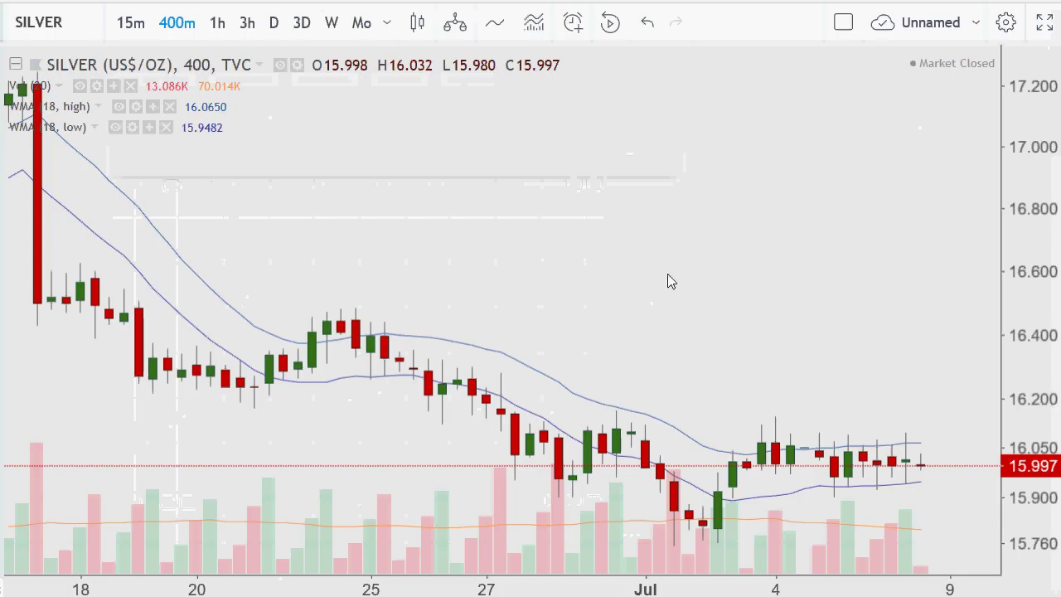
# Set TradingView's silver chart to daily candles and scroll down through the watchlist.
pyautogui.click(277, 21)
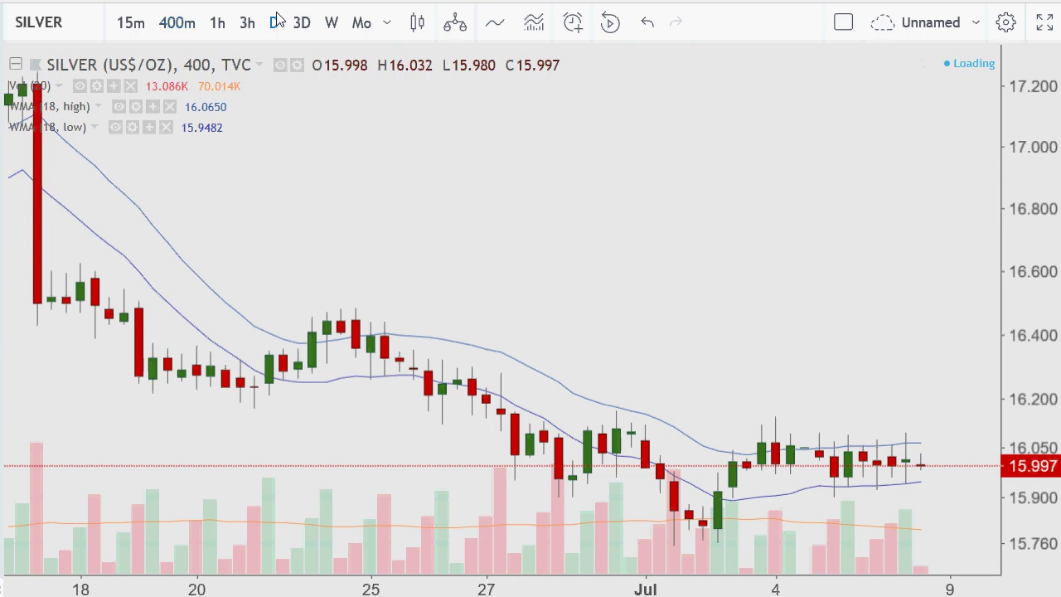
pyautogui.scroll(-2, 741, 242)
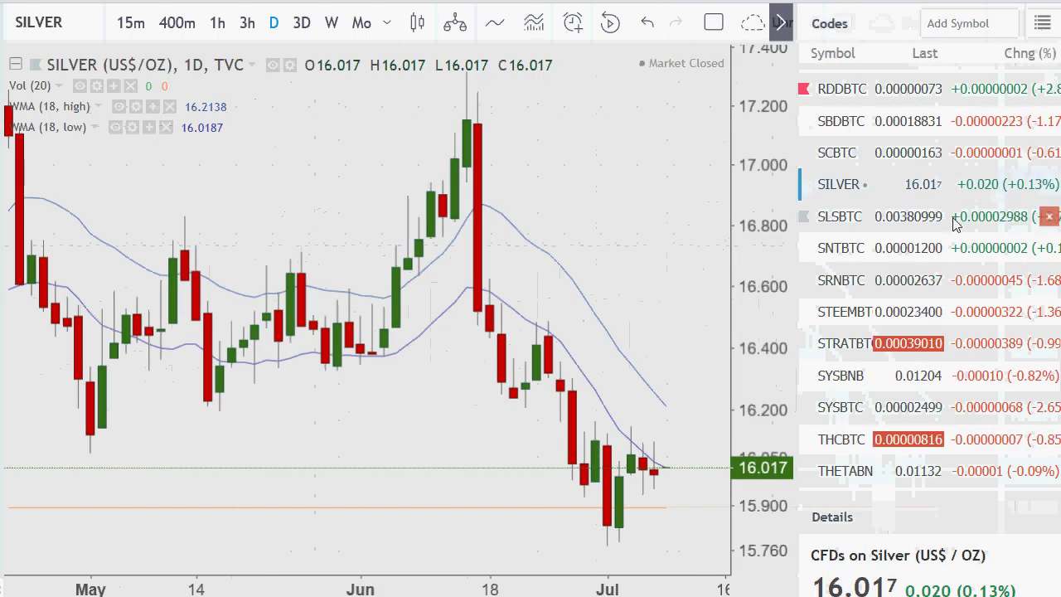
pyautogui.scroll(-3, 953, 232)
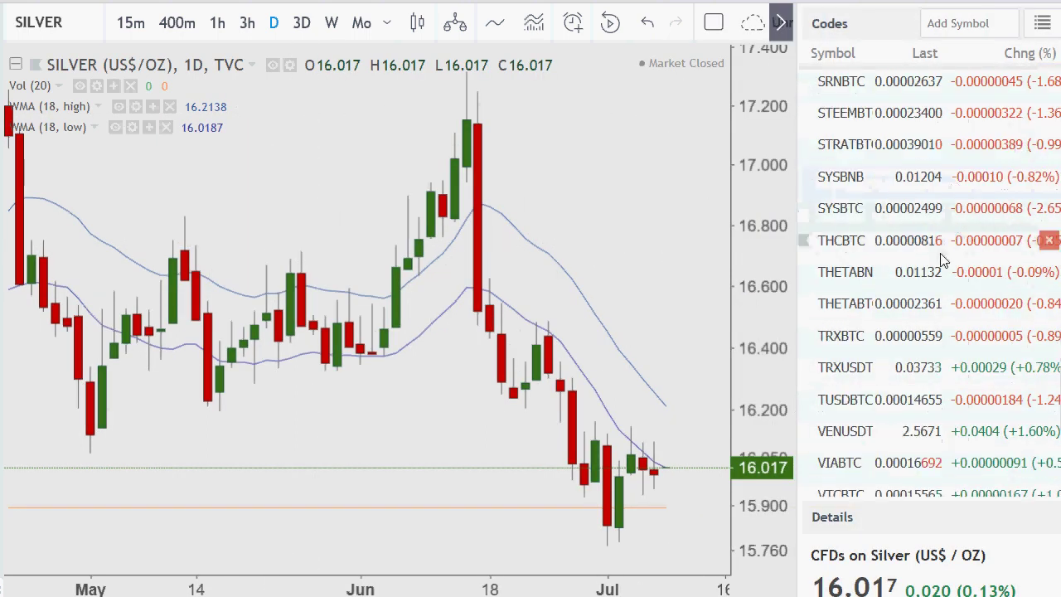
pyautogui.scroll(-2, 912, 232)
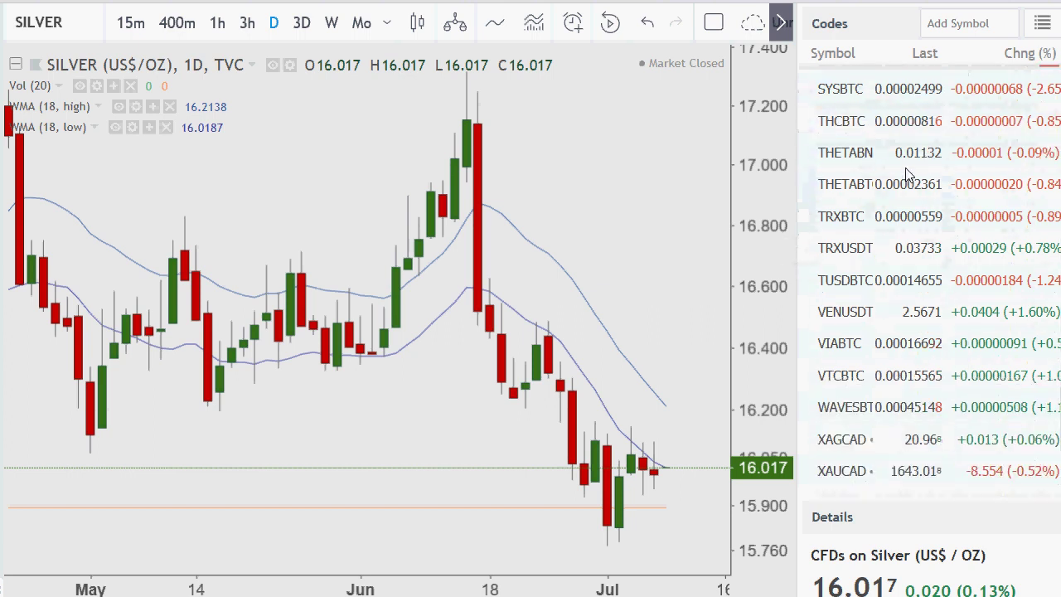
pyautogui.scroll(-2, 875, 322)
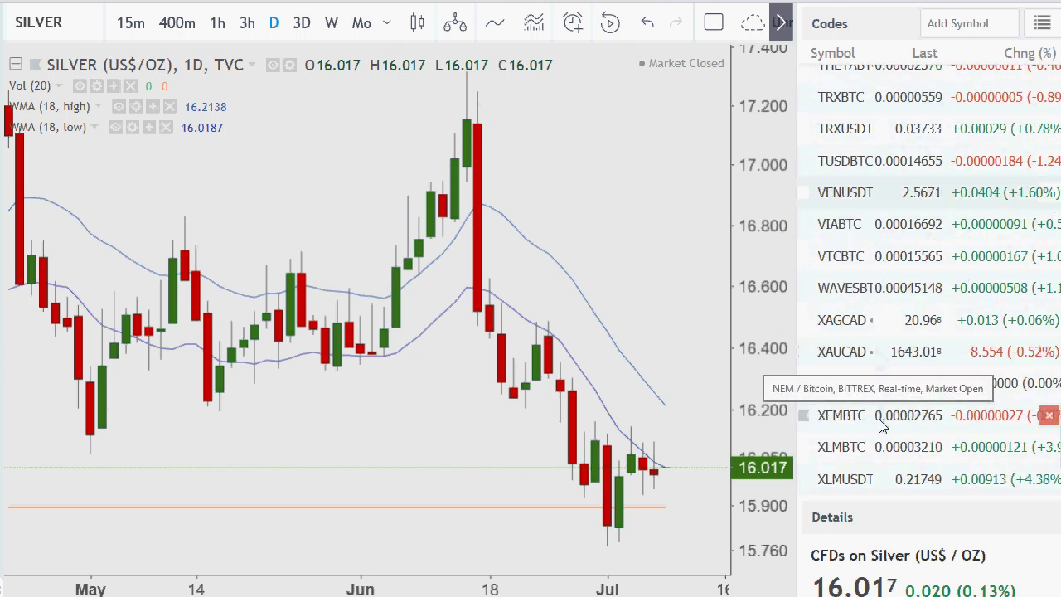
pyautogui.scroll(-1, 863, 443)
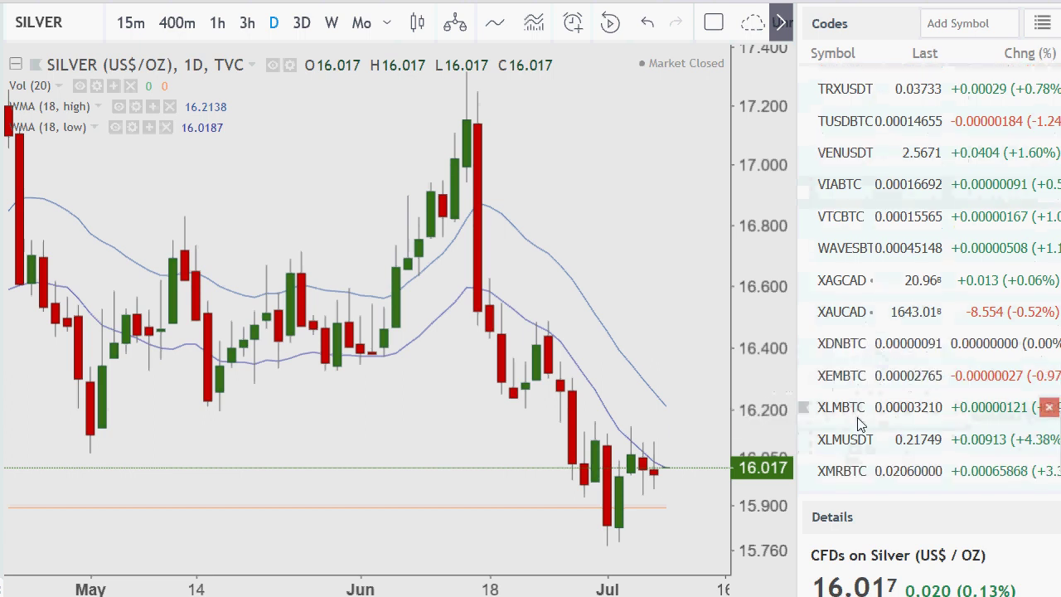
pyautogui.scroll(-1, 848, 439)
pyautogui.click(848, 438)
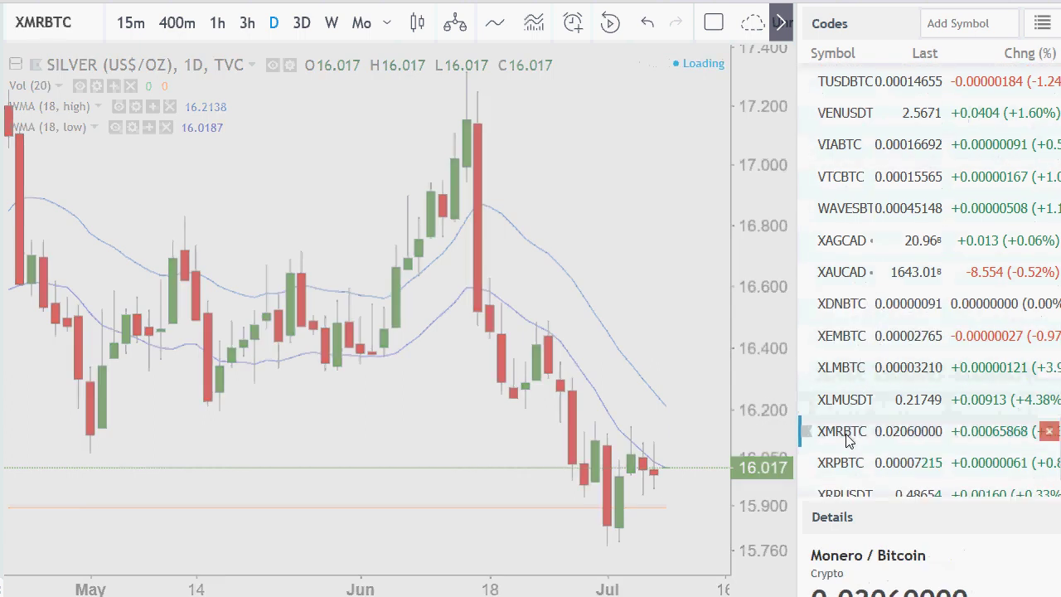
pyautogui.scroll(-2, 597, 356)
pyautogui.scroll(-2, 577, 339)
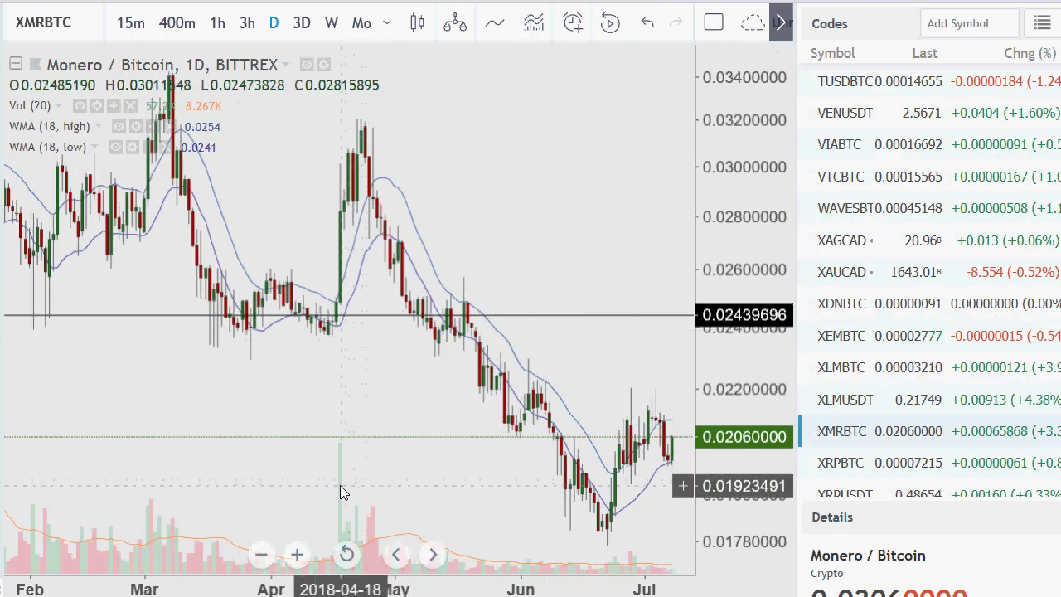
pyautogui.scroll(-2, 340, 485)
pyautogui.scroll(-1, 415, 382)
pyautogui.scroll(-1, 467, 469)
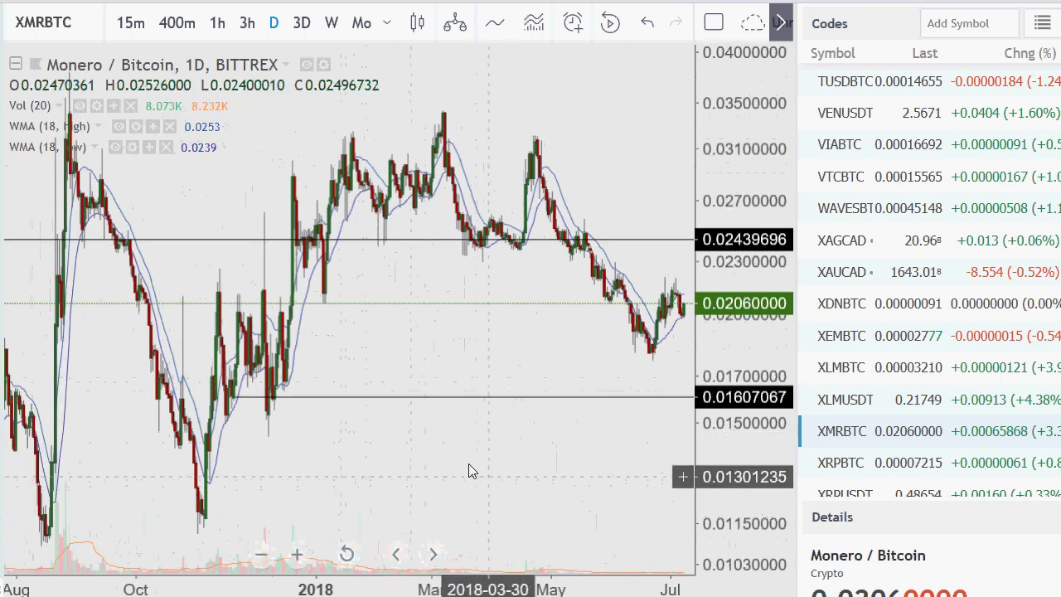
pyautogui.scroll(3, 353, 497)
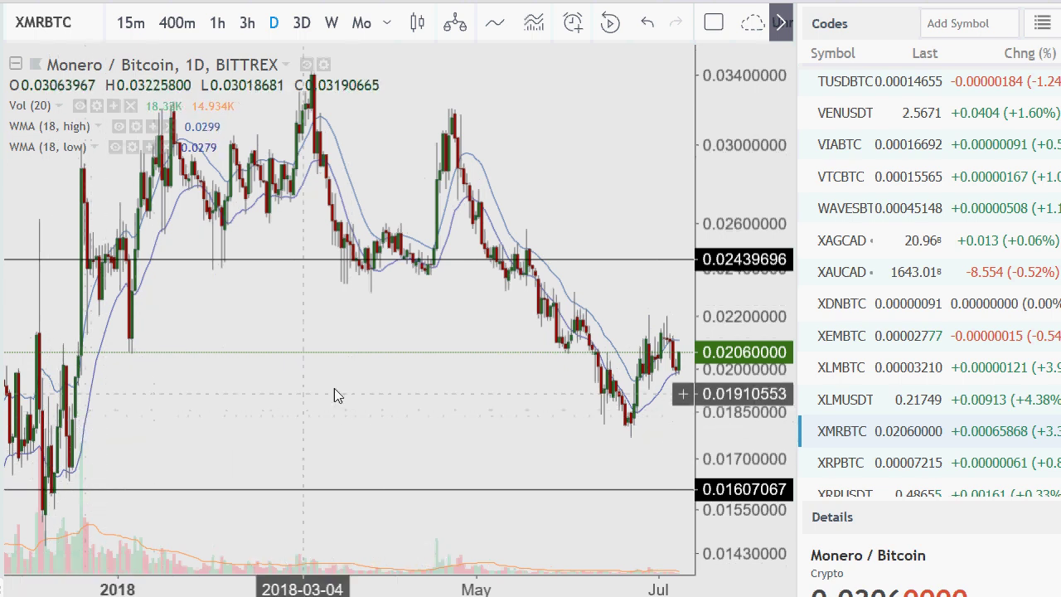
pyautogui.scroll(3, 597, 364)
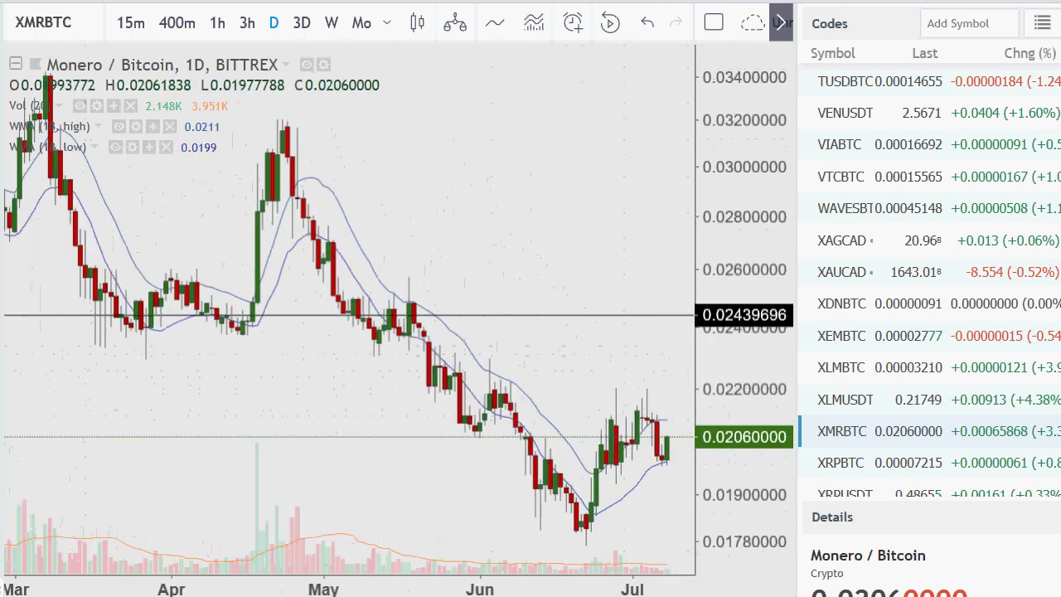
pyautogui.scroll(3, 951, 286)
pyautogui.scroll(10, 952, 286)
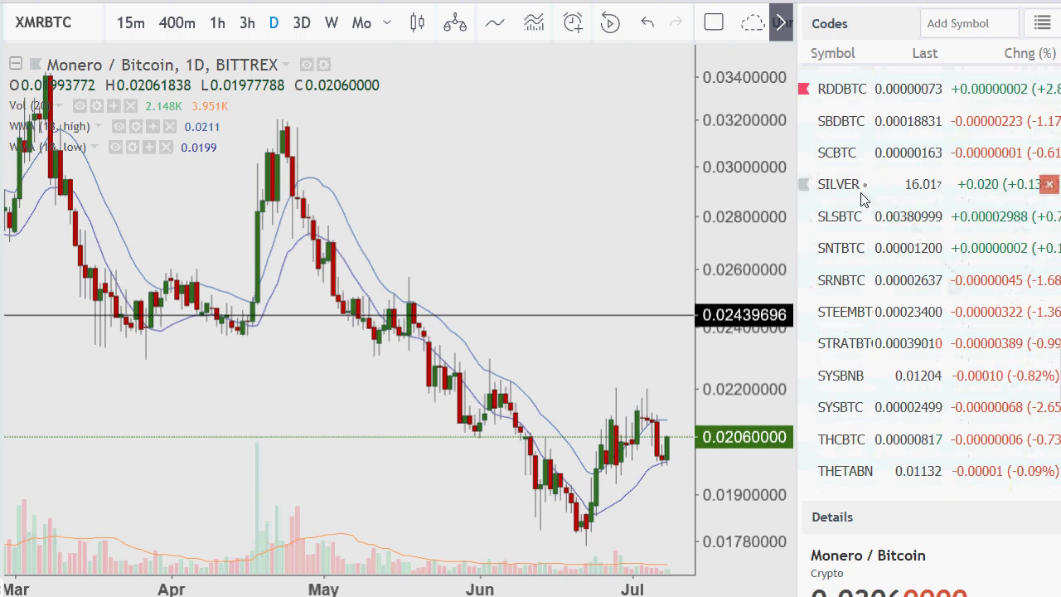
pyautogui.click(860, 194)
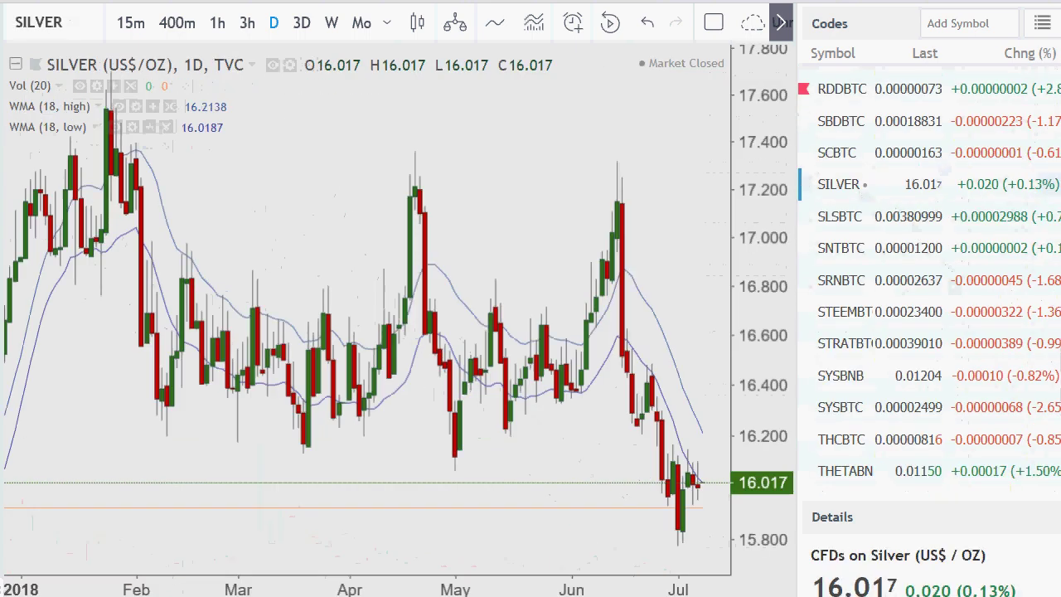
# Collapse the watchlist, zoom out, and drag the daily chart left to leave space through Jul 2019.
pyautogui.click(1049, 23)
pyautogui.scroll(5, 762, 253)
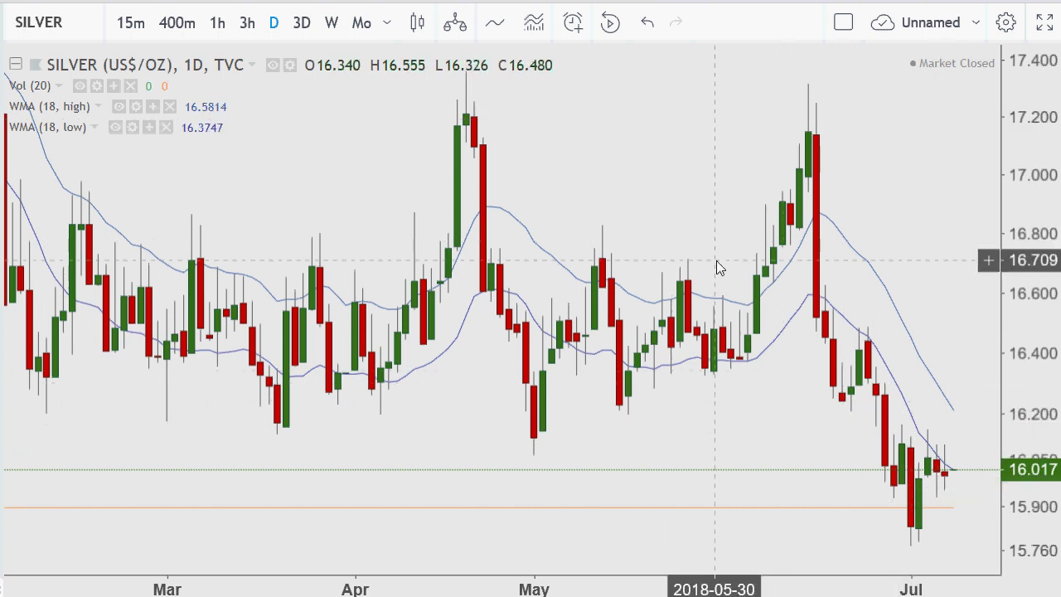
pyautogui.scroll(-5, 717, 261)
pyautogui.moveTo(800, 253); pyautogui.dragTo(280, 277)
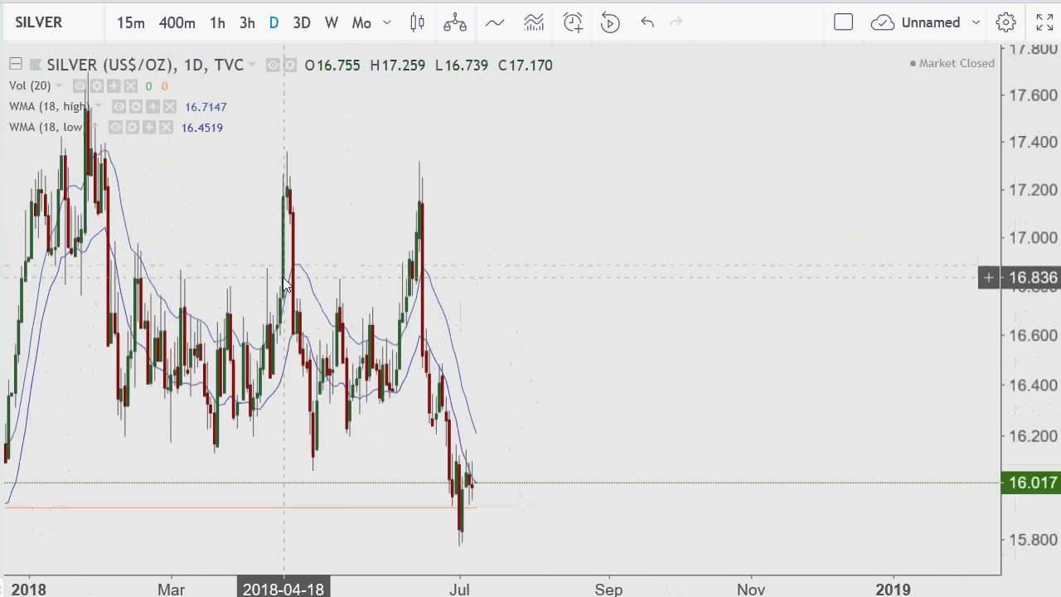
pyautogui.moveTo(722, 274); pyautogui.dragTo(354, 282)
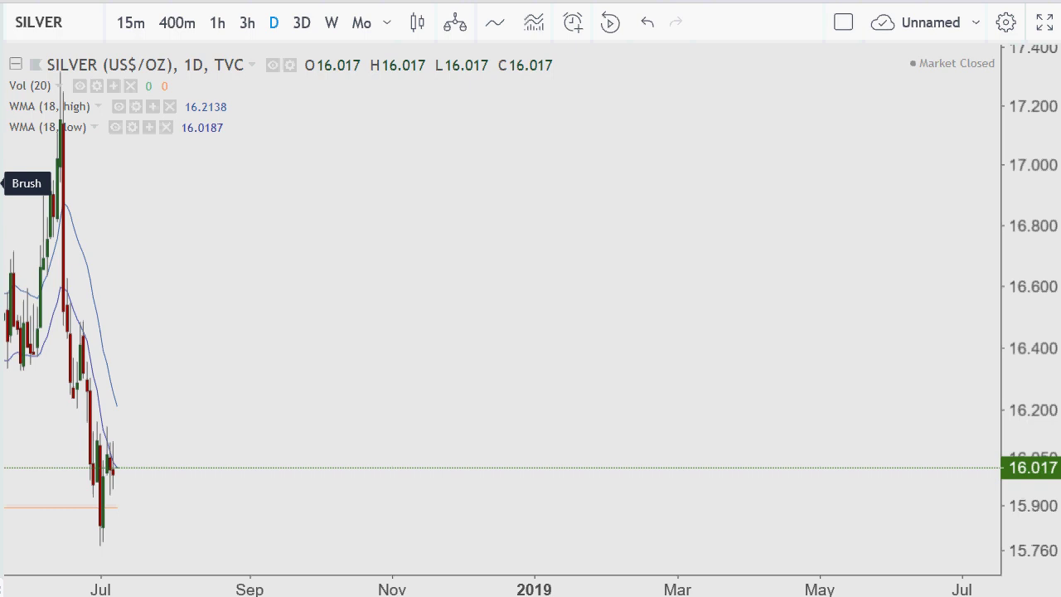
# With the Brush tool, handwrite '295m' in the empty area right of the candles.
pyautogui.click(2, 183)
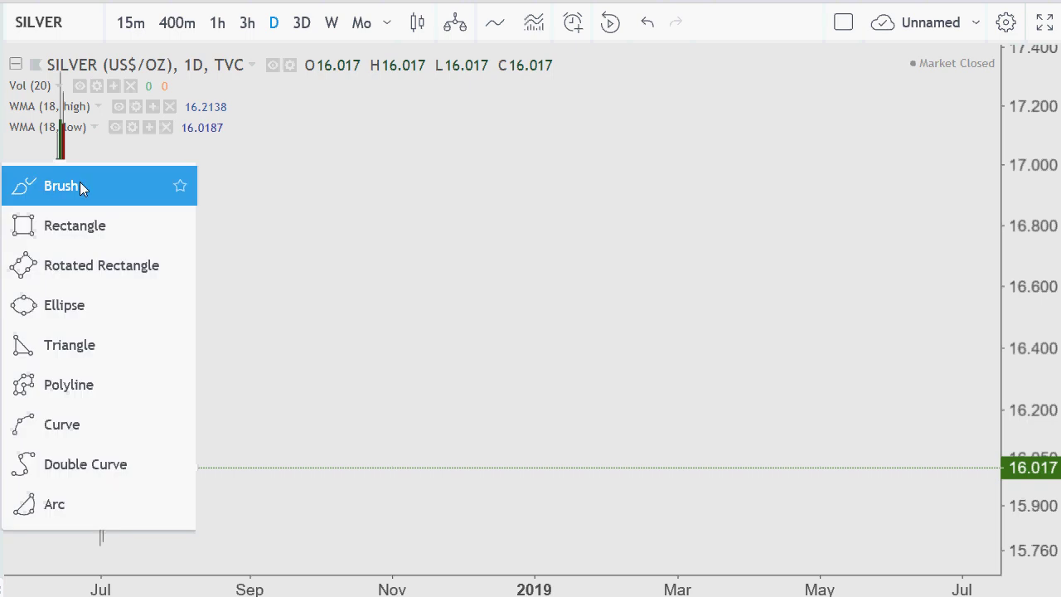
pyautogui.click(71, 185)
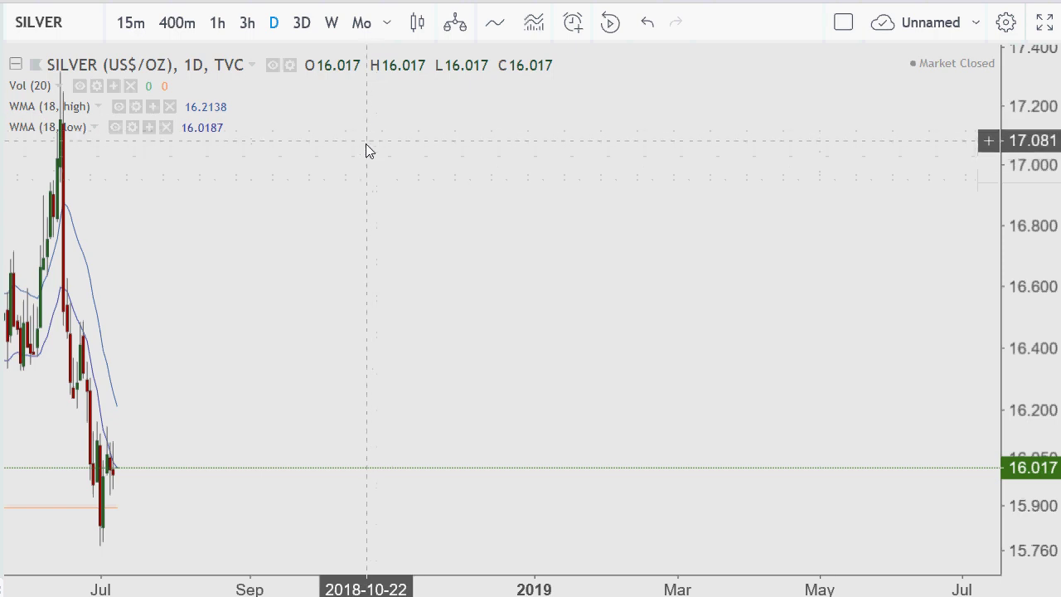
pyautogui.moveTo(366, 140)
pyautogui.mouseDown()
pyautogui.moveTo(403, 160)
pyautogui.moveTo(429, 203)
pyautogui.mouseUp()
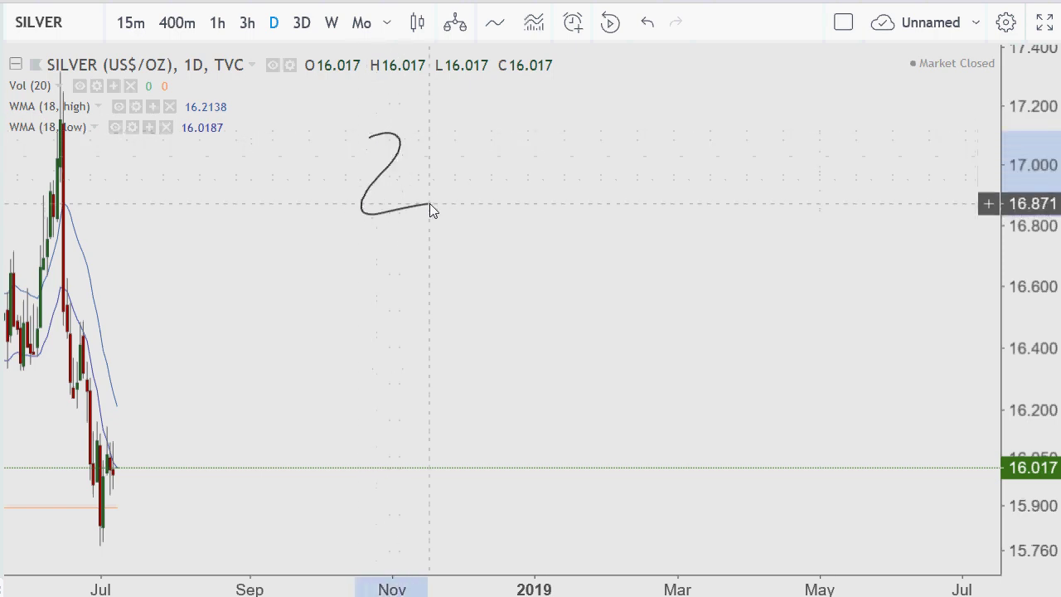
pyautogui.moveTo(452, 130)
pyautogui.mouseDown()
pyautogui.moveTo(419, 148)
pyautogui.moveTo(443, 126)
pyautogui.moveTo(455, 209)
pyautogui.moveTo(474, 151)
pyautogui.moveTo(475, 199)
pyautogui.moveTo(508, 130)
pyautogui.moveTo(554, 181)
pyautogui.moveTo(587, 143)
pyautogui.moveTo(623, 147)
pyautogui.mouseUp()
pyautogui.moveTo(571, 232); pyautogui.dragTo(584, 291)
# Handwrite '16.02' below it and deselect the drawing.
pyautogui.moveTo(602, 200)
pyautogui.mouseDown()
pyautogui.moveTo(668, 270)
pyautogui.moveTo(611, 249)
pyautogui.mouseUp()
pyautogui.moveTo(675, 247); pyautogui.dragTo(681, 254)
pyautogui.moveTo(689, 199)
pyautogui.mouseDown()
pyautogui.moveTo(763, 173)
pyautogui.moveTo(812, 218)
pyautogui.mouseUp()
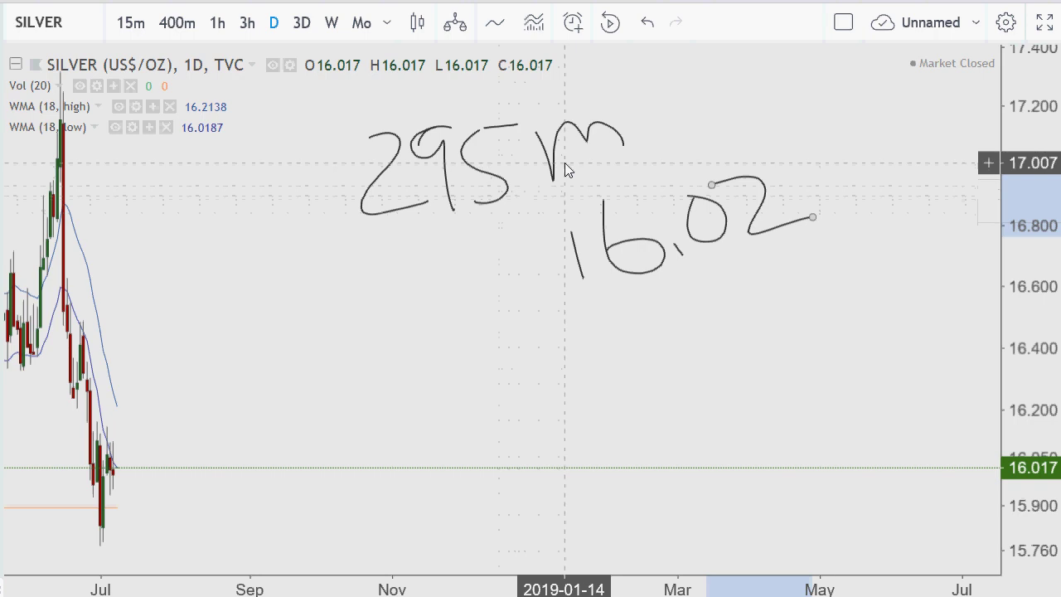
pyautogui.click(935, 377)
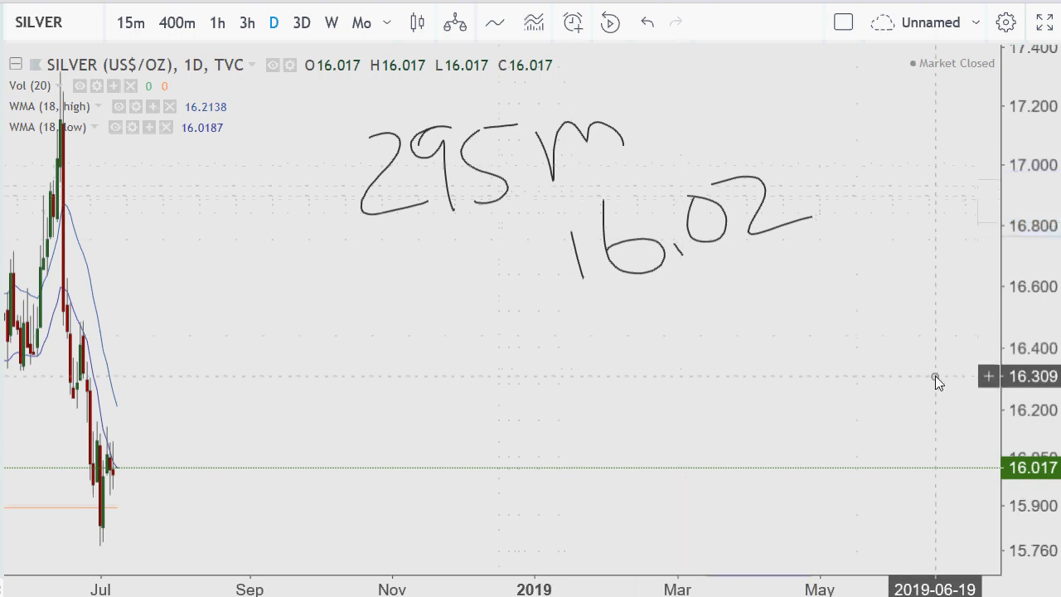